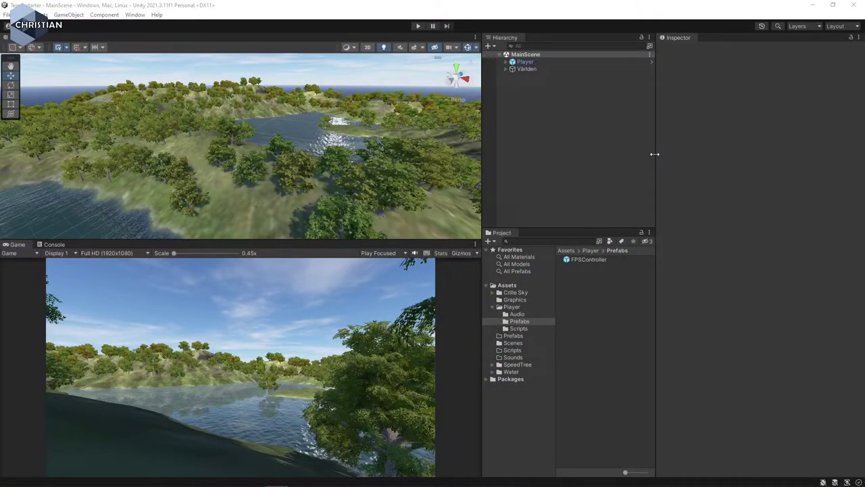
# - Play-test the island in first person and select Player to read its Transform position
pyautogui.click(418, 27)
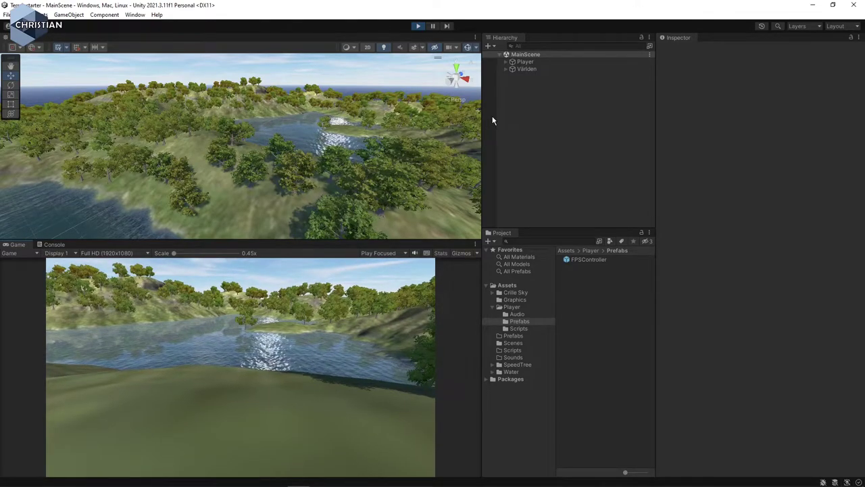
pyautogui.click(534, 61)
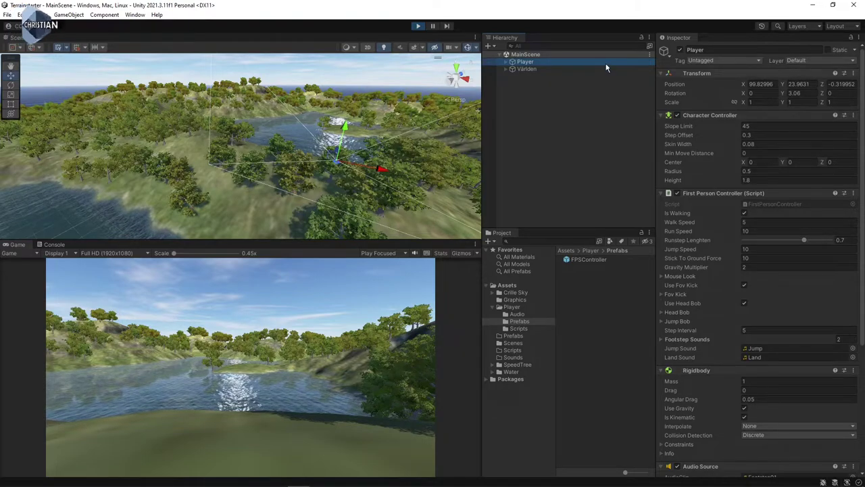
# - Stop play and set the Player's position to 99, 23, 0
pyautogui.click(419, 27)
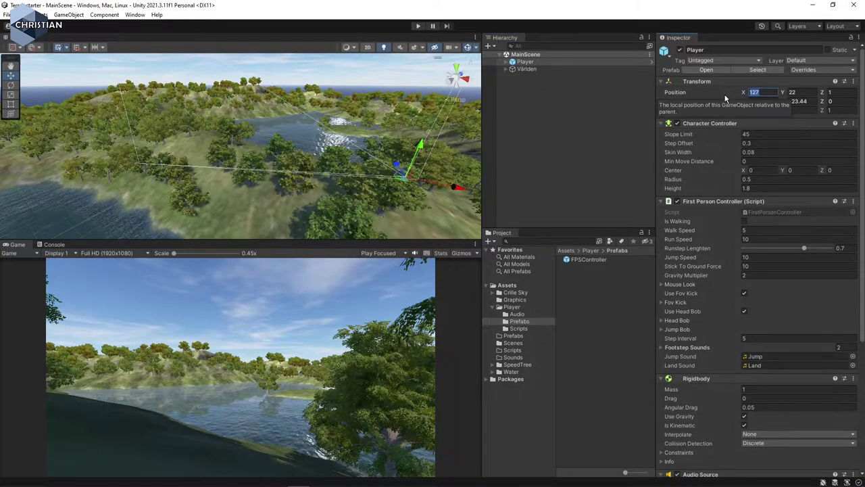
pyautogui.write('99')
pyautogui.press('Tab')
pyautogui.write('23')
pyautogui.press('Tab')
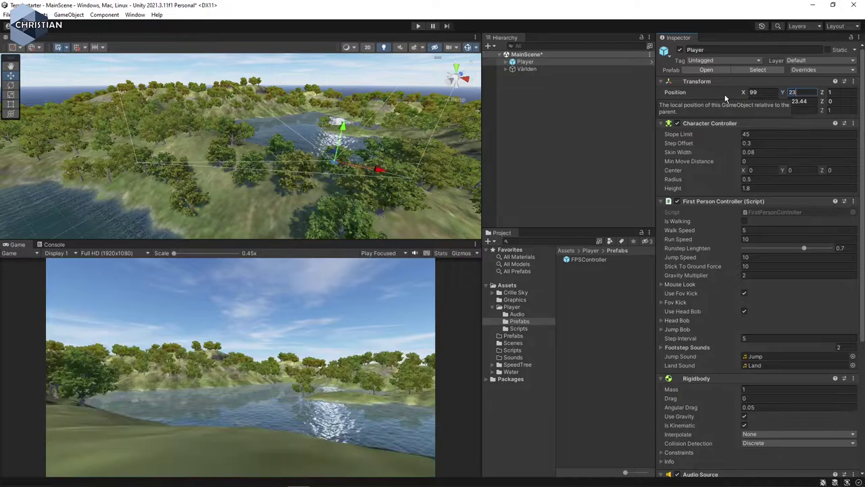
pyautogui.write('0')
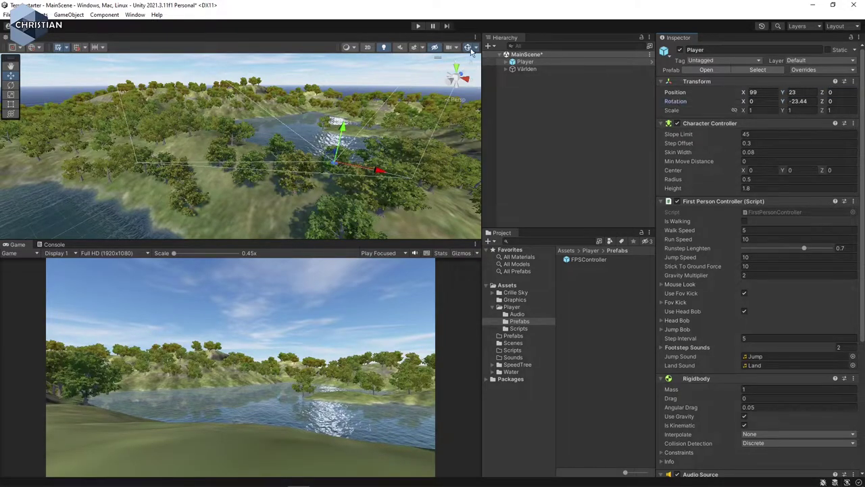
# - Play-test from the new start point, walking the player along the lake
pyautogui.click(418, 26)
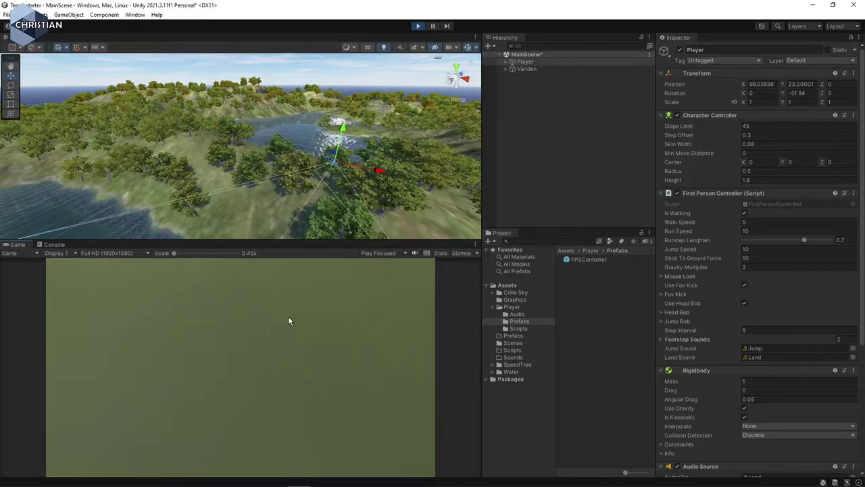
pyautogui.press('w')
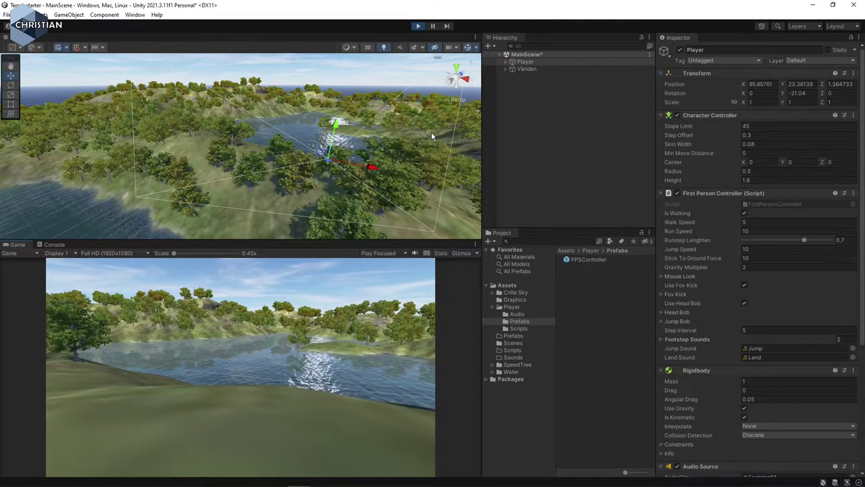
pyautogui.press('a')
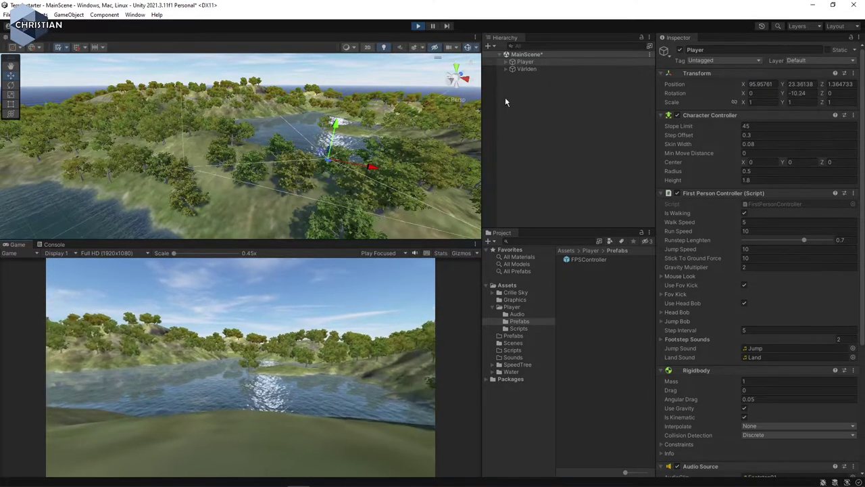
pyautogui.click(418, 26)
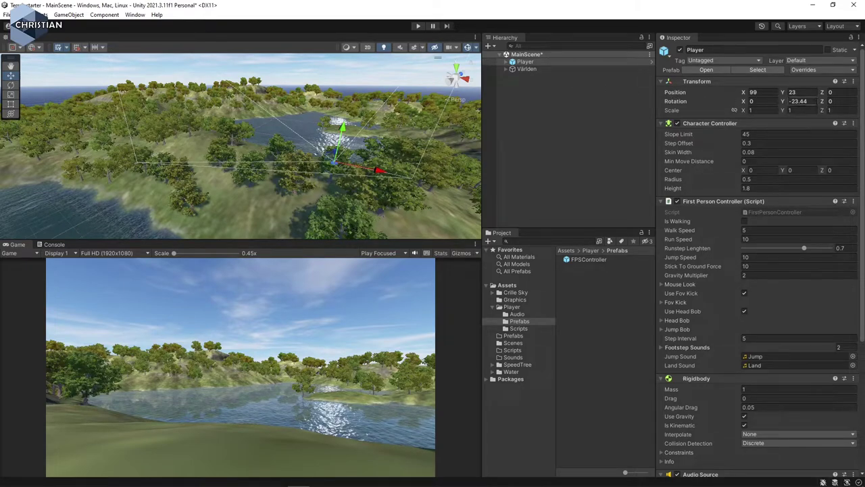
# - Set the Player's Y rotation to -9 and save the scene
pyautogui.write('-9')
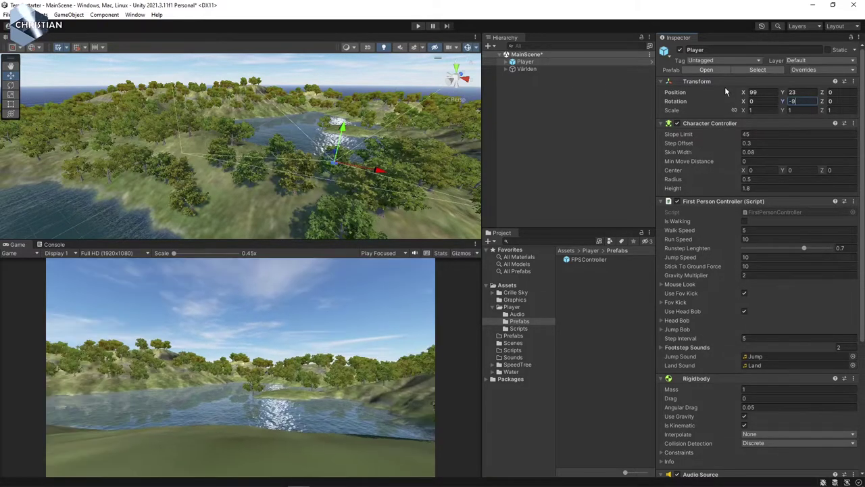
pyautogui.press('Tab')
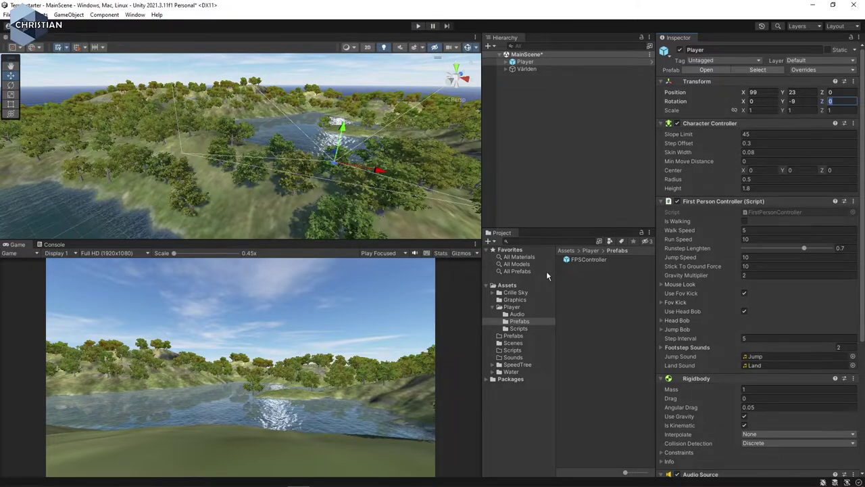
pyautogui.hotkey('ctrl', 's')
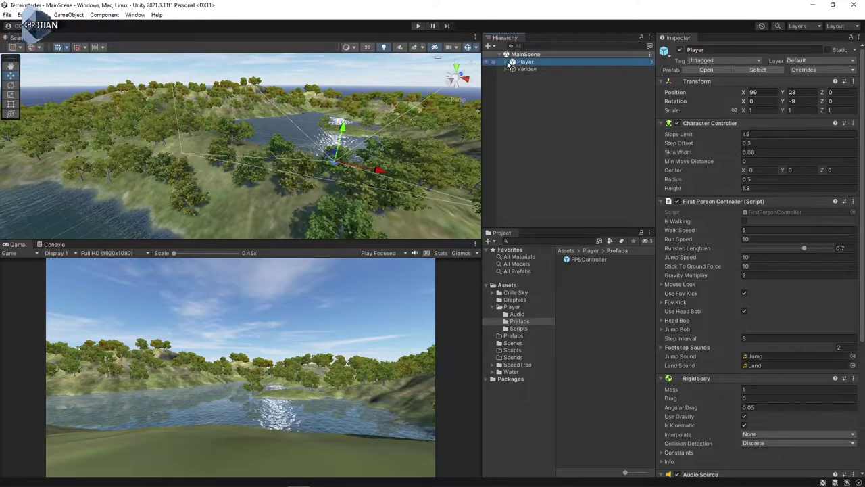
# - Select the FirstPersonCharacter child of Player and check its camera viewport Y and height values
pyautogui.scroll(-6, 716, 236)
pyautogui.scroll(-1, 718, 237)
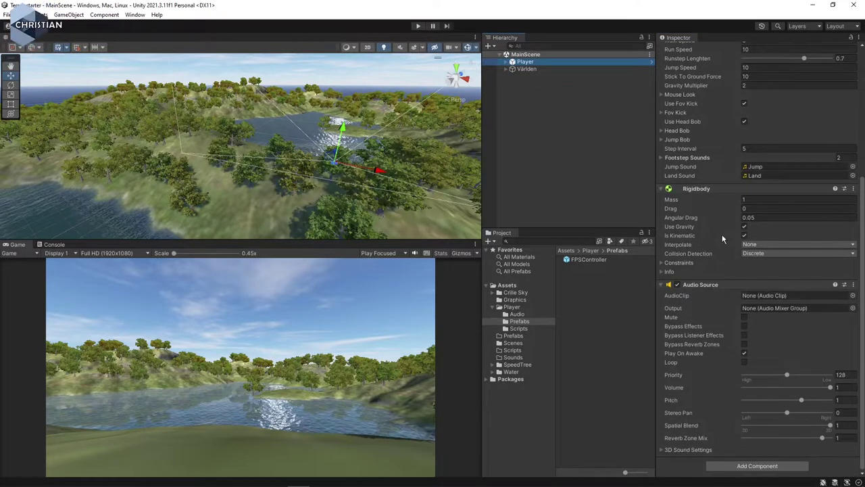
pyautogui.scroll(7, 726, 235)
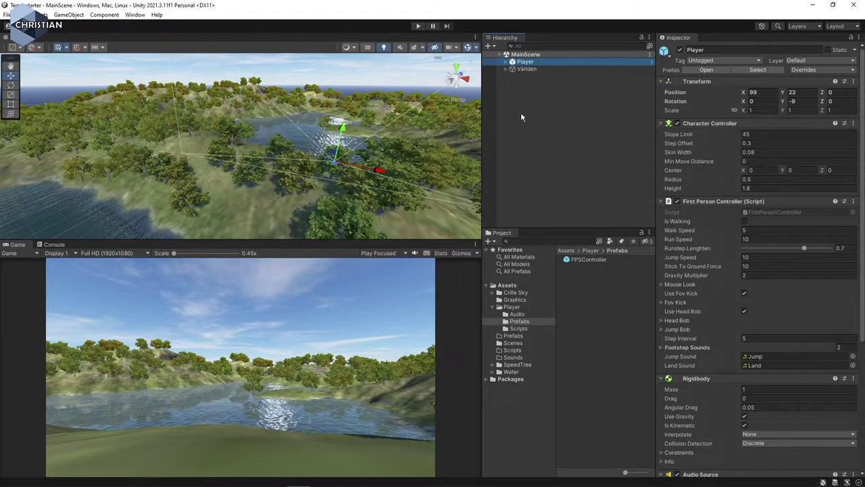
pyautogui.click(507, 63)
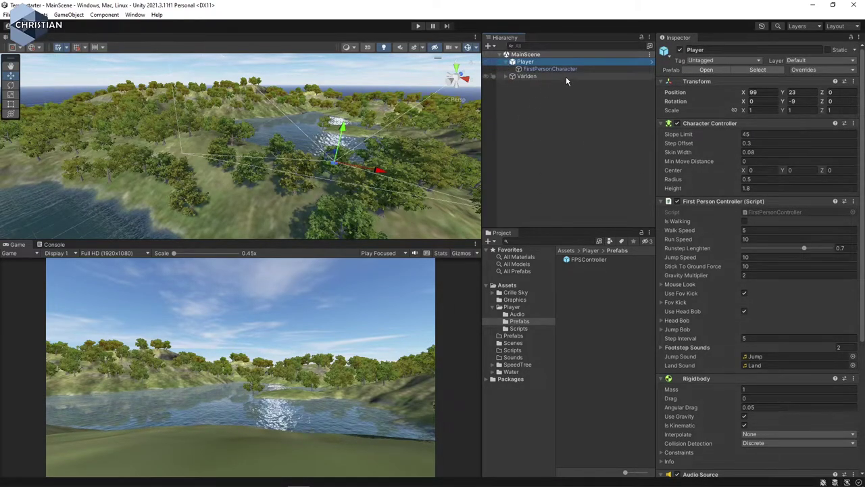
pyautogui.click(549, 69)
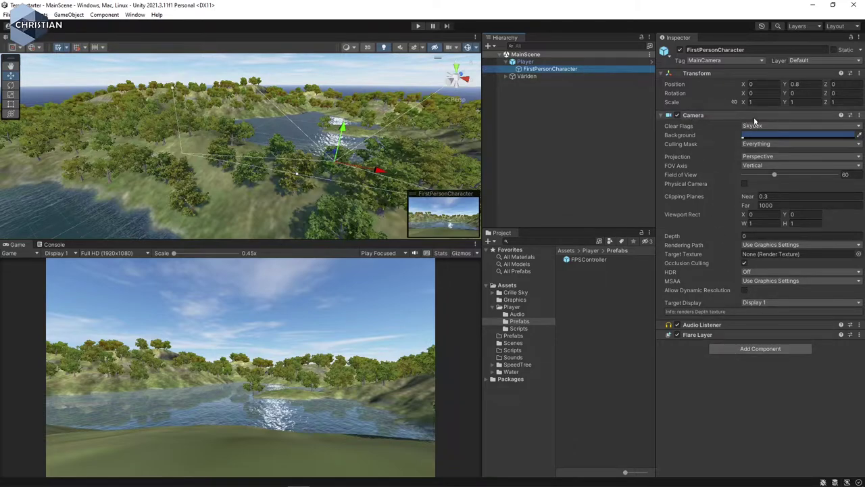
pyautogui.click(801, 223)
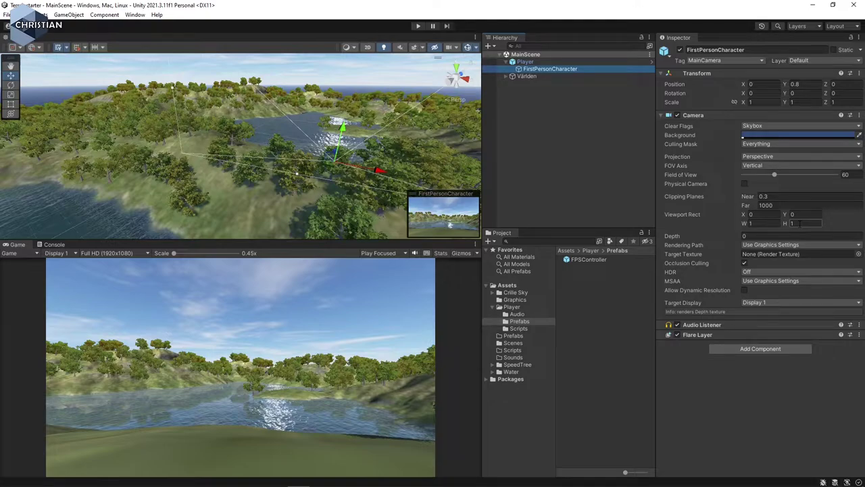
pyautogui.click(800, 214)
pyautogui.press('Return')
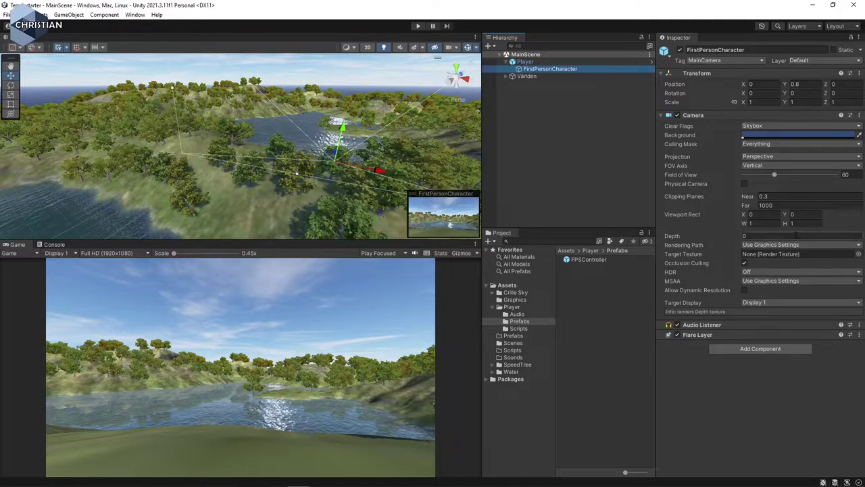
# - Install Post Processing 3.2.2 from the Unity Registry list in the Package Manager
pyautogui.click(140, 18)
pyautogui.click(173, 98)
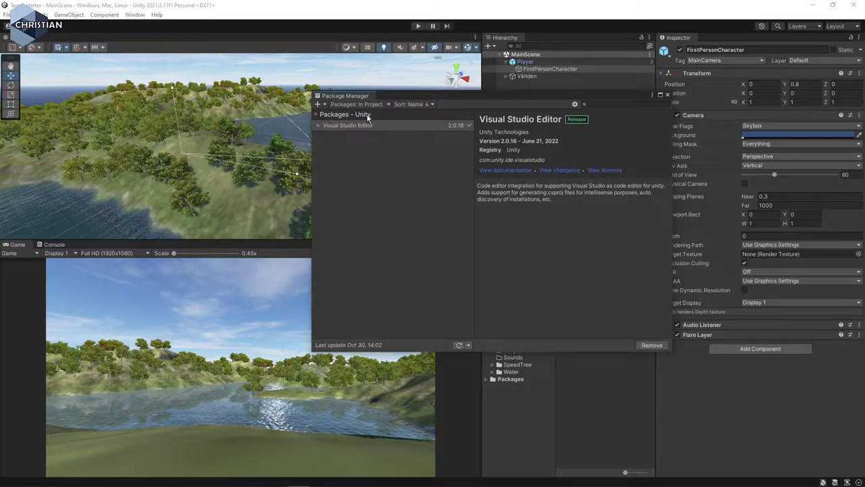
pyautogui.click(369, 105)
pyautogui.click(370, 117)
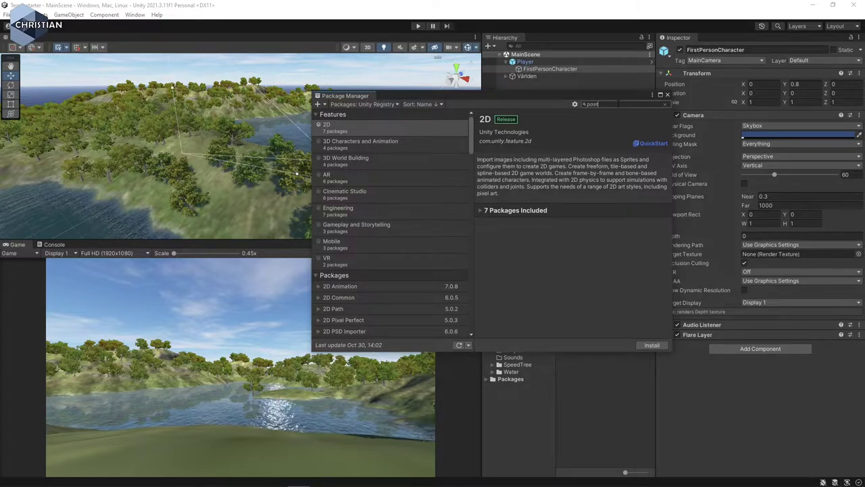
pyautogui.write('post')
pyautogui.click(368, 127)
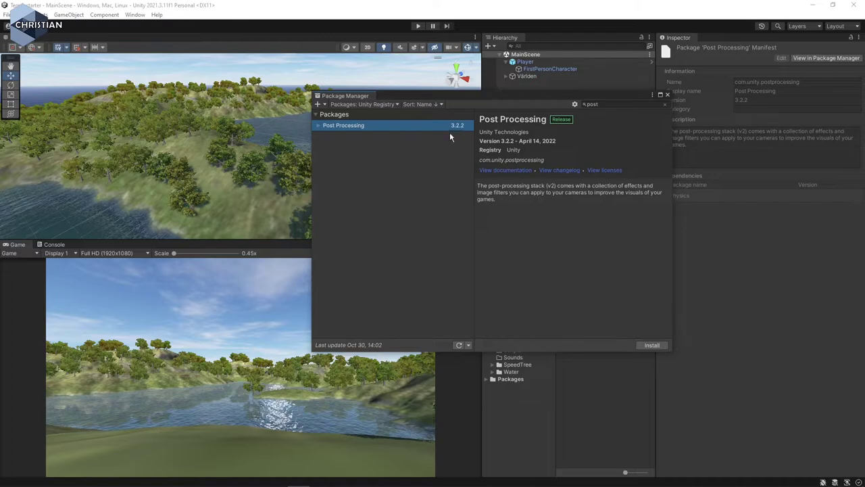
pyautogui.click(658, 348)
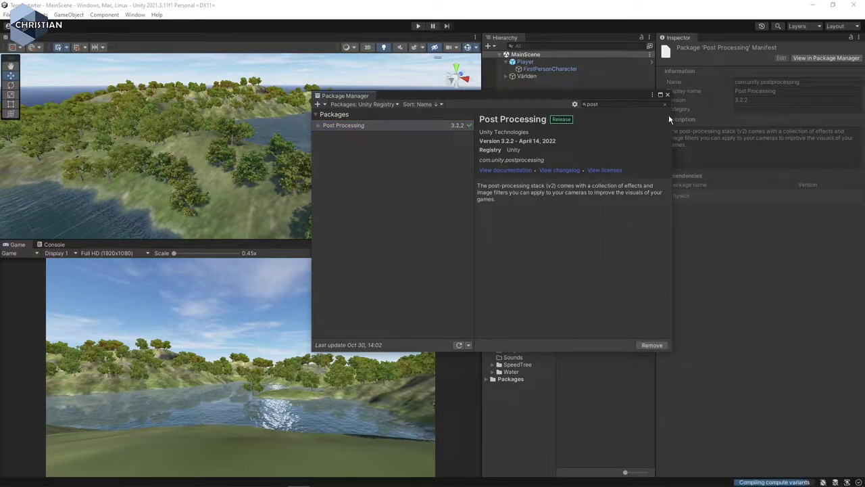
pyautogui.click(668, 95)
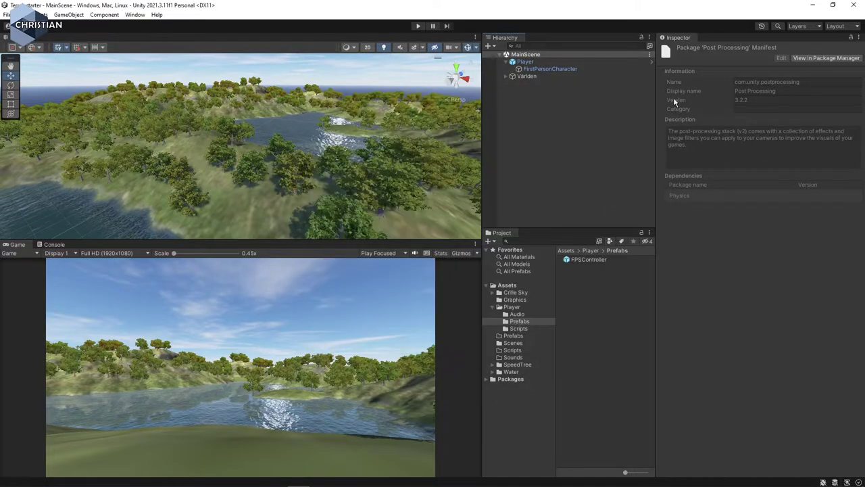
# - Reselect the FirstPersonCharacter camera to show its Transform and Camera settings
pyautogui.click(561, 69)
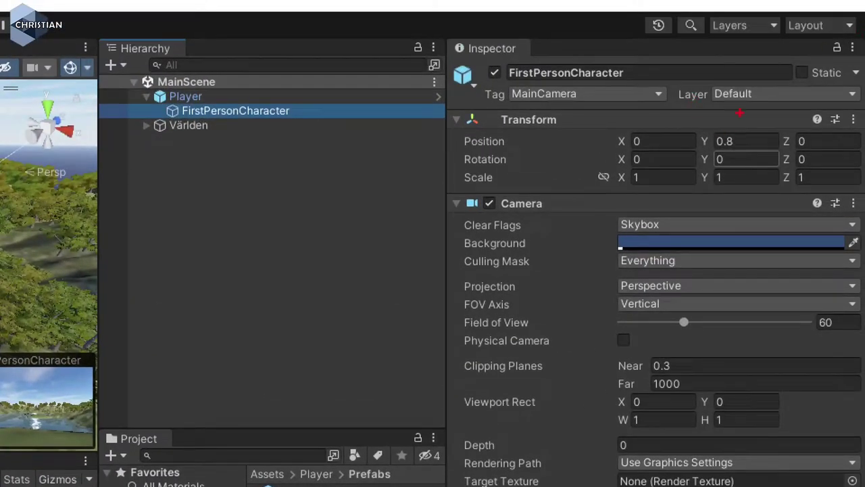
pyautogui.moveTo(700, 107); pyautogui.dragTo(789, 102)
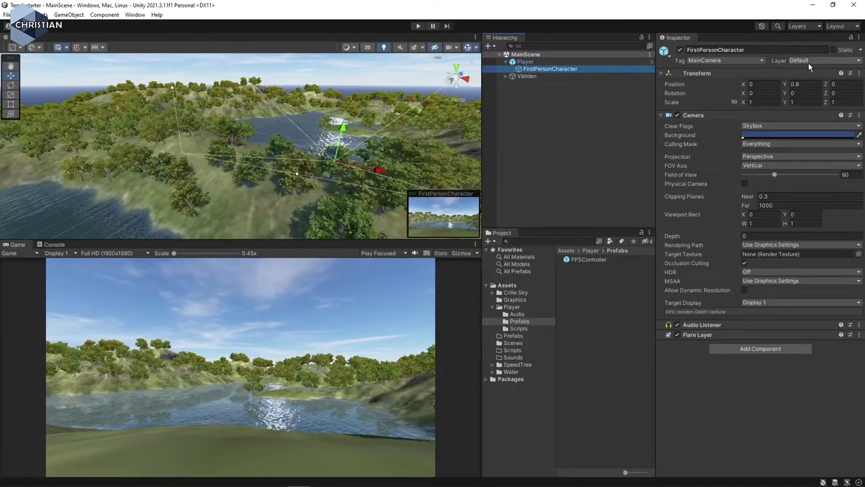
# - Name User Layer 6 'PostProcess' and reselect the FirstPersonCharacter camera
pyautogui.click(810, 61)
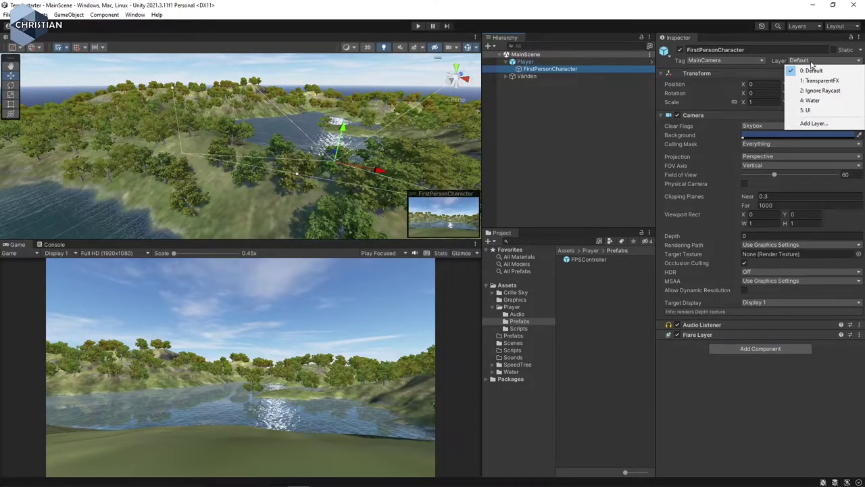
pyautogui.click(815, 123)
pyautogui.click(750, 156)
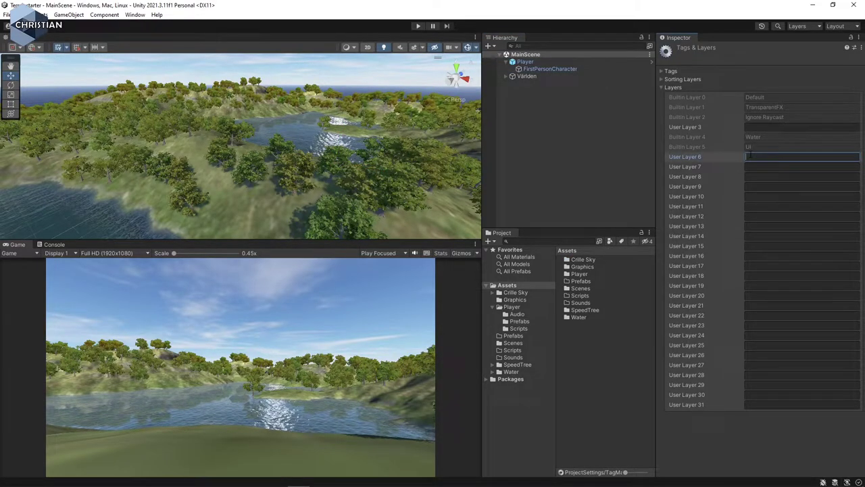
pyautogui.write('PostPr')
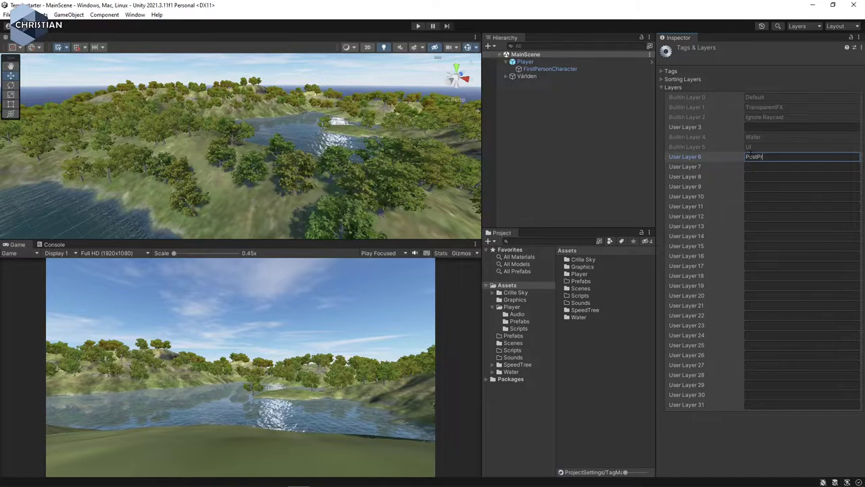
pyautogui.write('ocess')
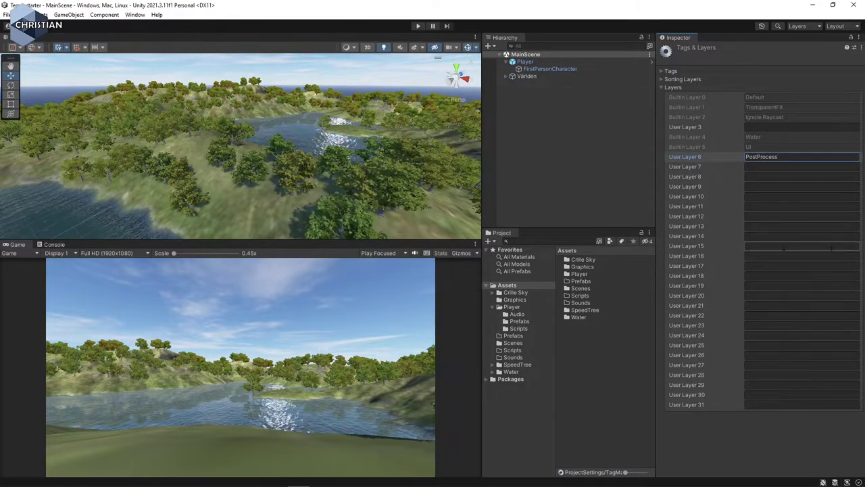
pyautogui.click(549, 69)
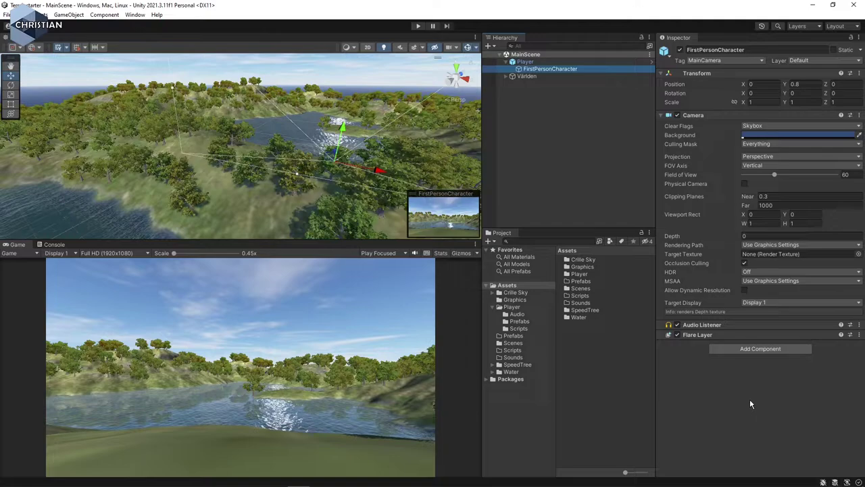
# - Add a Post-process Layer component to the camera with volume blending layer PostProcess
pyautogui.click(767, 349)
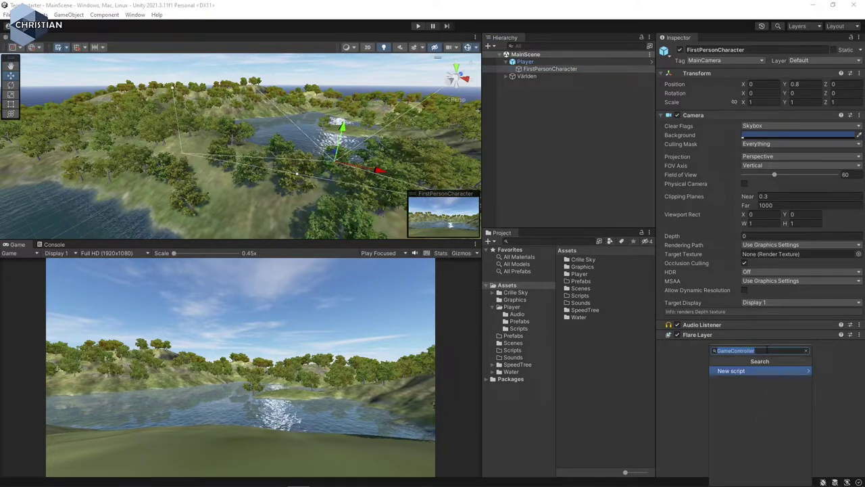
pyautogui.write('post')
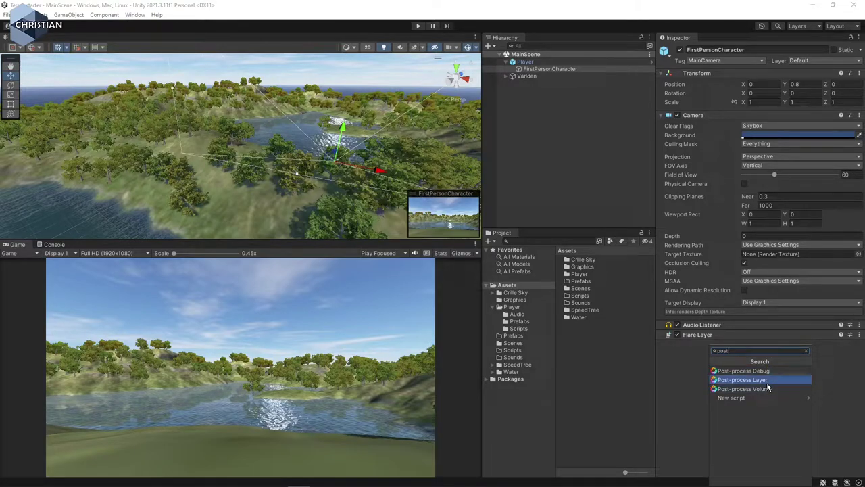
pyautogui.click(767, 382)
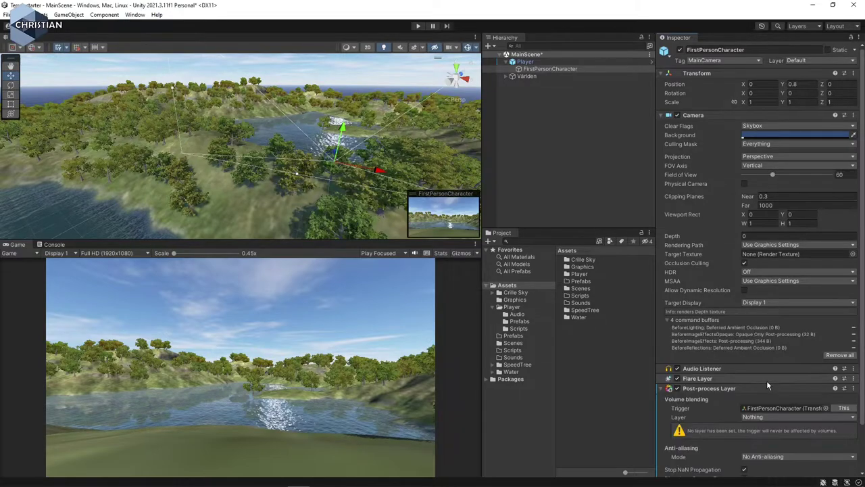
pyautogui.scroll(-3, 783, 350)
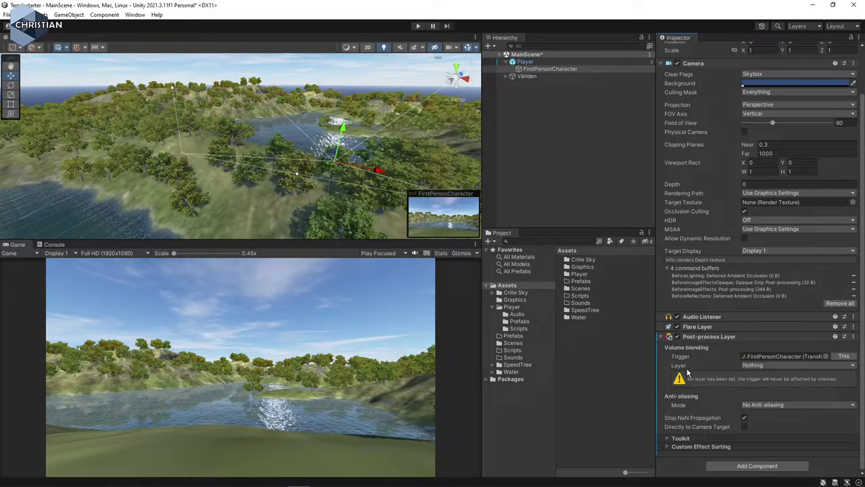
pyautogui.moveTo(687, 372)
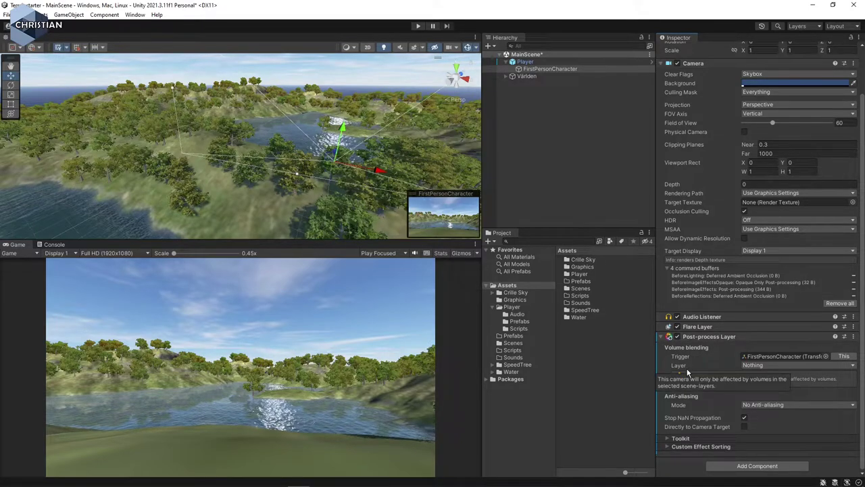
pyautogui.click(770, 365)
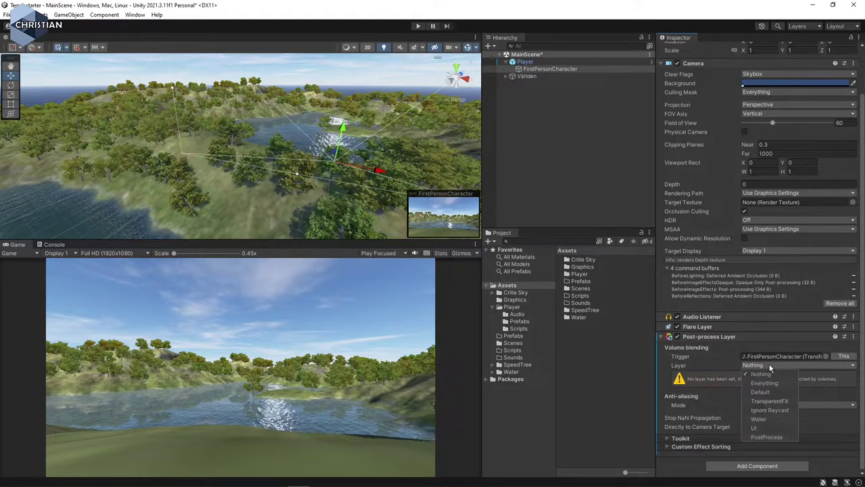
pyautogui.click(782, 439)
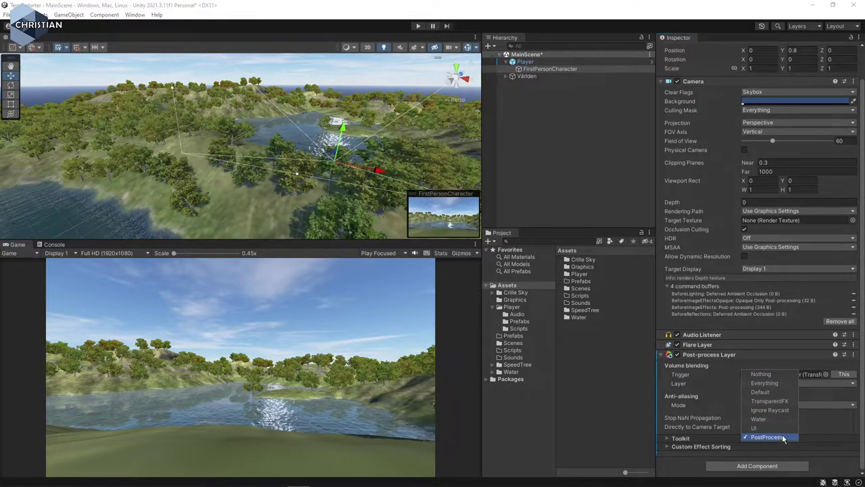
pyautogui.click(844, 431)
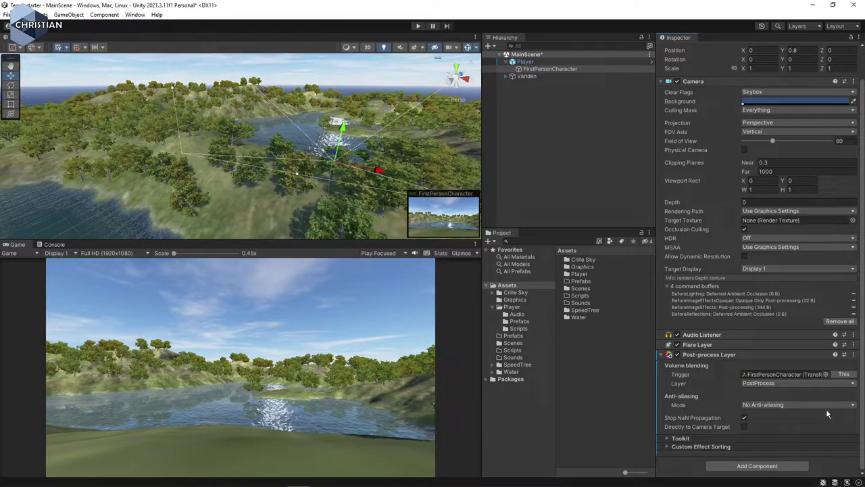
# - Add a Post-process Volume component to the camera, leaving its profile unassigned
pyautogui.click(769, 466)
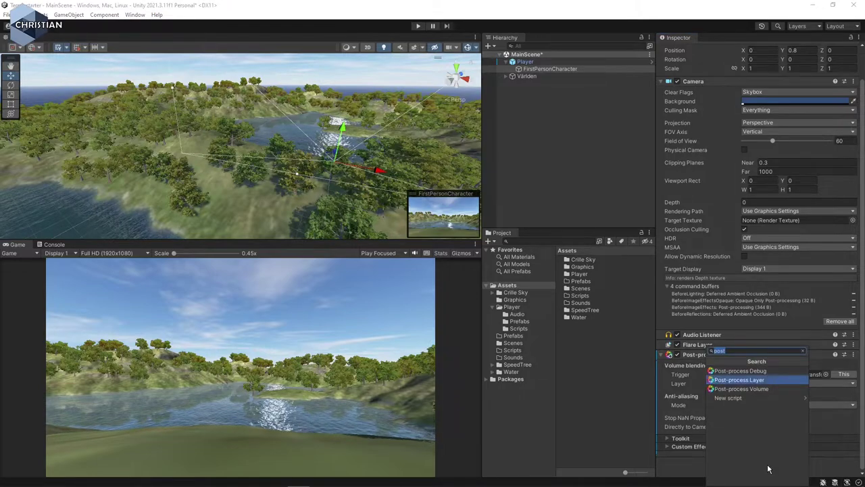
pyautogui.click(763, 389)
pyautogui.scroll(-3, 764, 387)
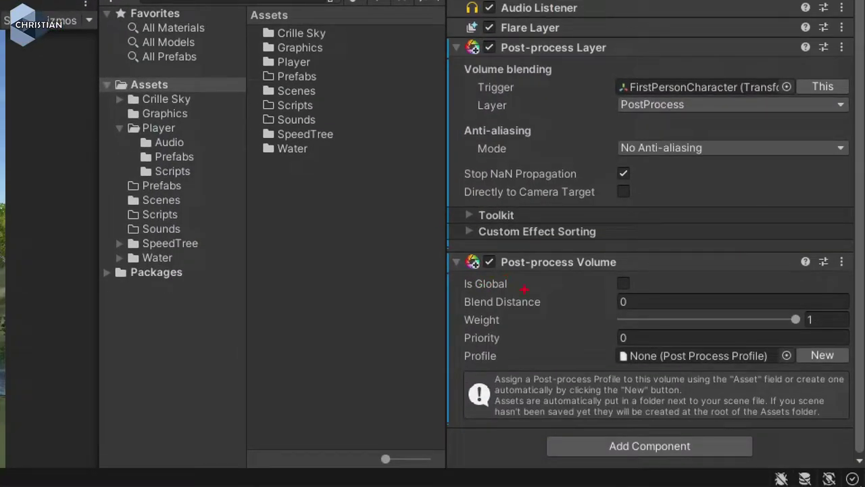
# - Enable Is Global on the Post-process Volume, keeping Weight 1 and Priority 0
pyautogui.moveTo(607, 291)
pyautogui.mouseDown()
pyautogui.moveTo(634, 293)
pyautogui.moveTo(609, 273)
pyautogui.mouseUp()
pyautogui.moveTo(629, 274)
pyautogui.mouseDown()
pyautogui.moveTo(614, 284)
pyautogui.moveTo(625, 291)
pyautogui.mouseUp()
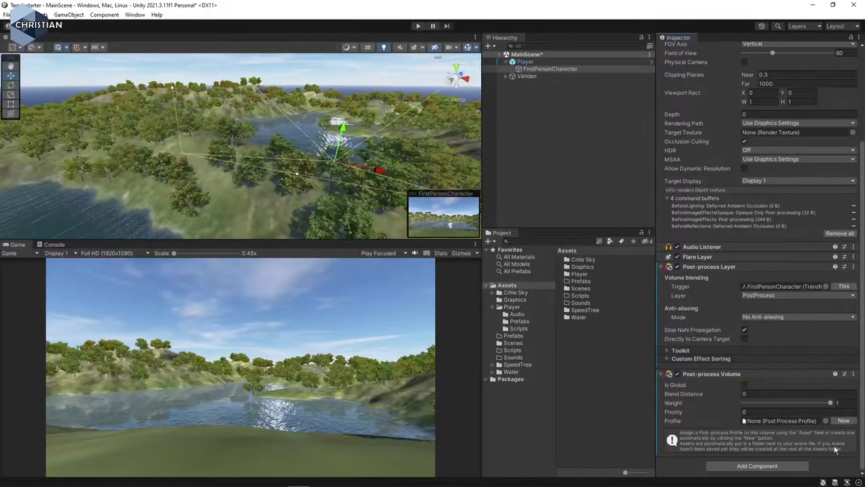
pyautogui.click(744, 386)
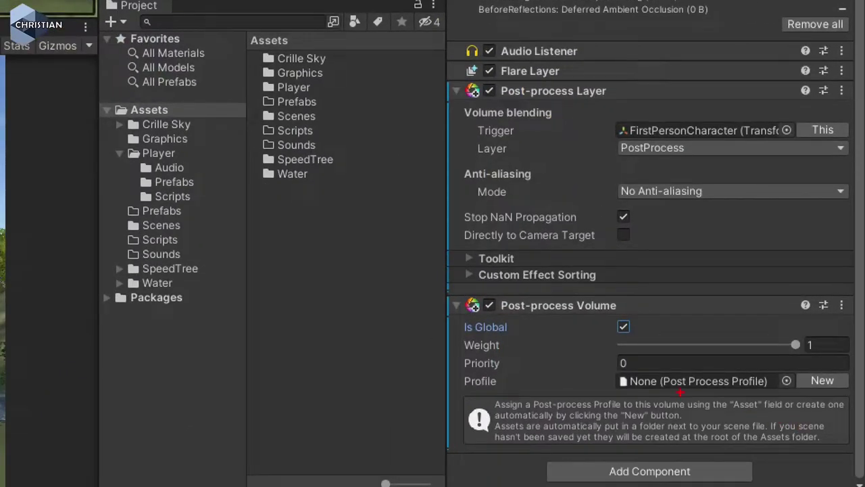
pyautogui.moveTo(659, 385); pyautogui.dragTo(759, 399)
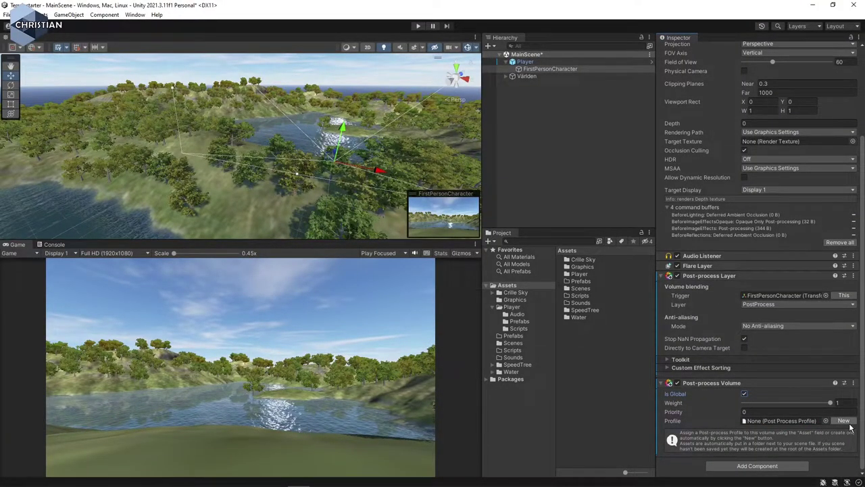
# - Create a new FirstPersonCharacter Profile for the volume and check the camera's Culling Mask unchanged
pyautogui.click(848, 421)
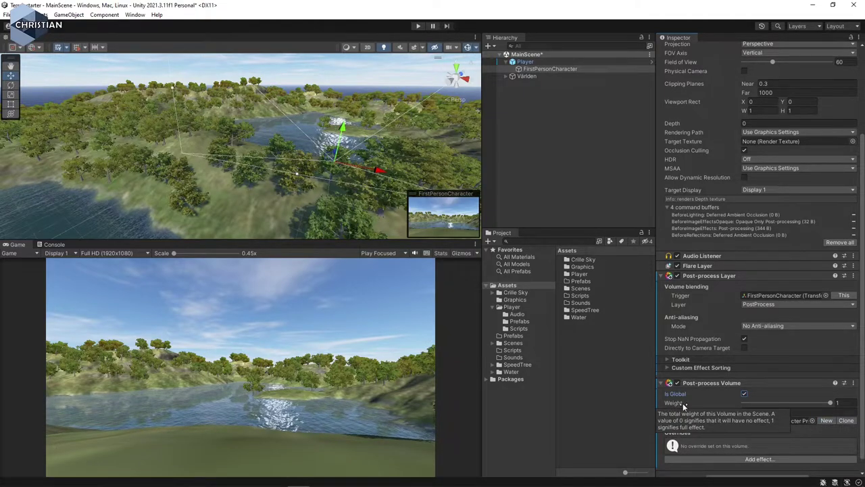
pyautogui.scroll(-1, 685, 409)
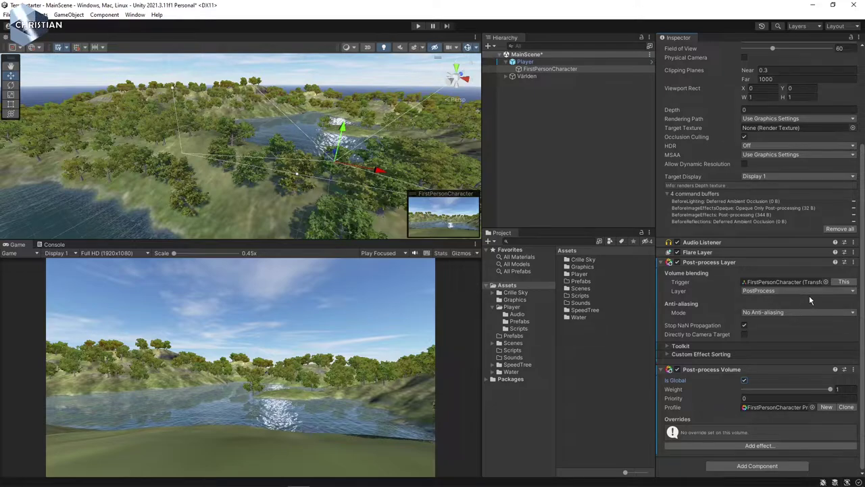
pyautogui.scroll(4, 805, 296)
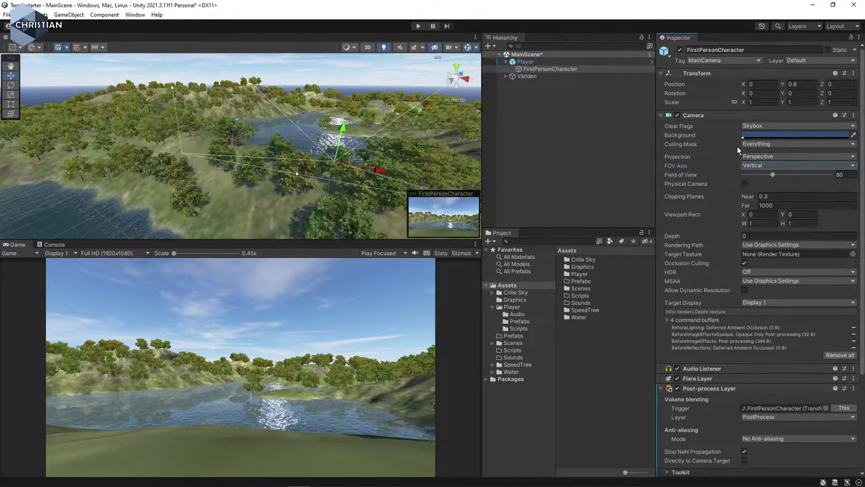
pyautogui.click(770, 145)
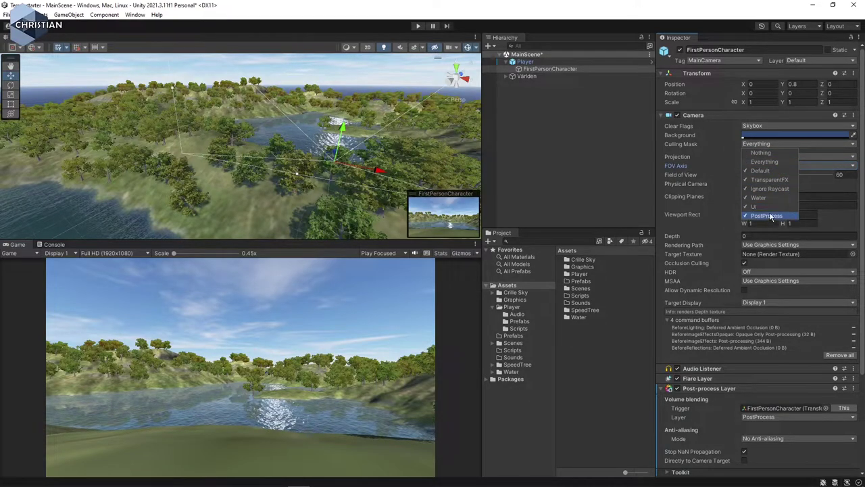
pyautogui.press('Escape')
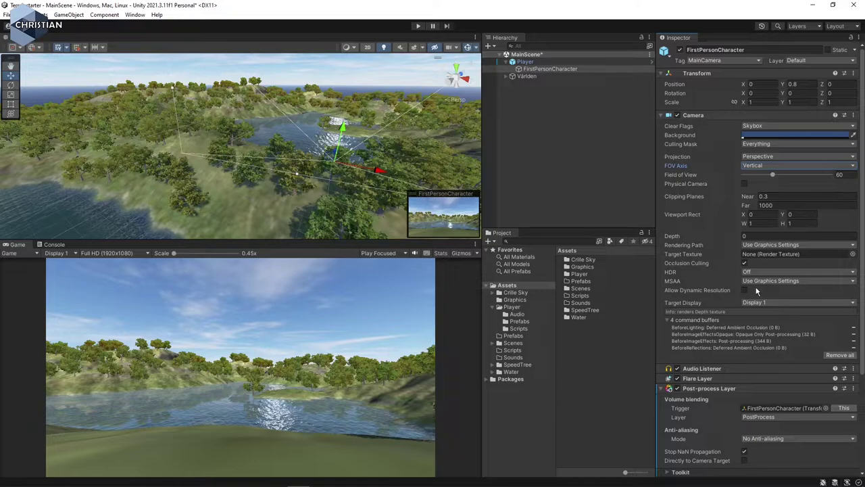
pyautogui.scroll(-4, 755, 291)
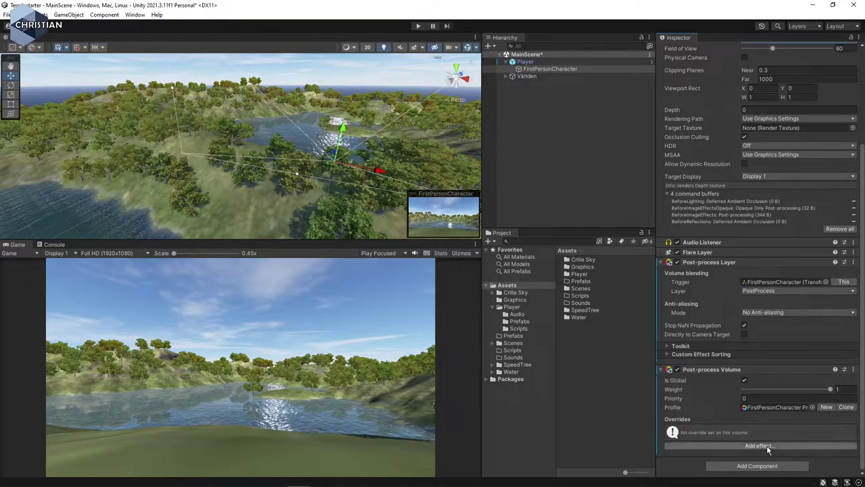
# - Add an Ambient Occlusion override from the Unity effects list to the FirstPersonCharacter profile
pyautogui.click(768, 447)
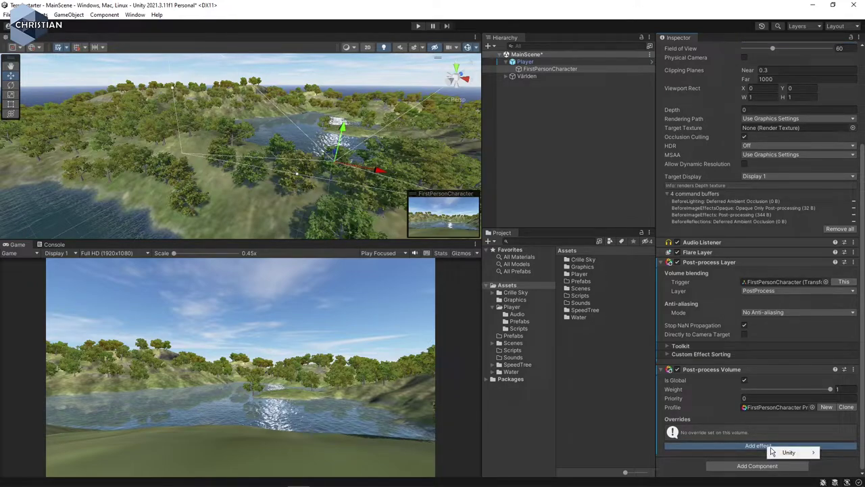
pyautogui.moveTo(785, 453)
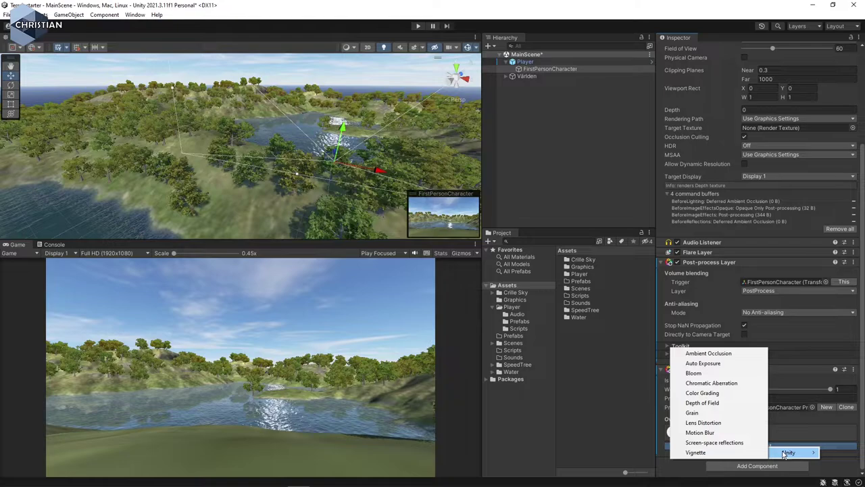
pyautogui.press('Escape')
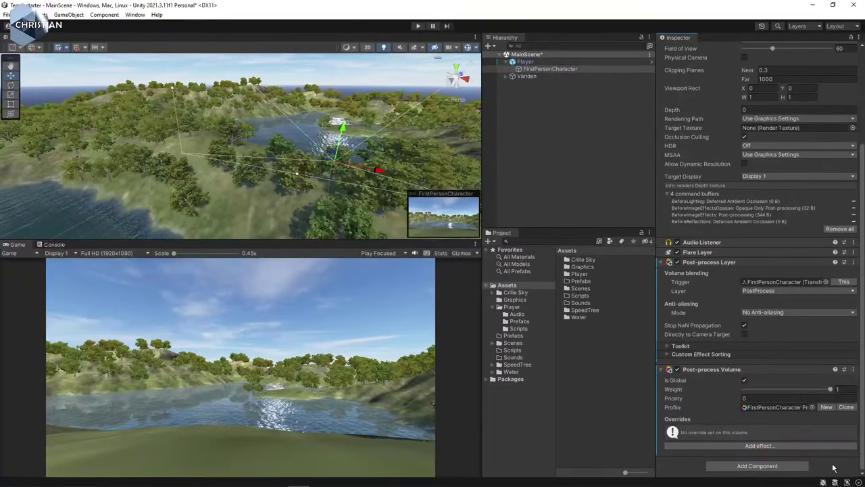
pyautogui.click(782, 447)
pyautogui.moveTo(810, 451)
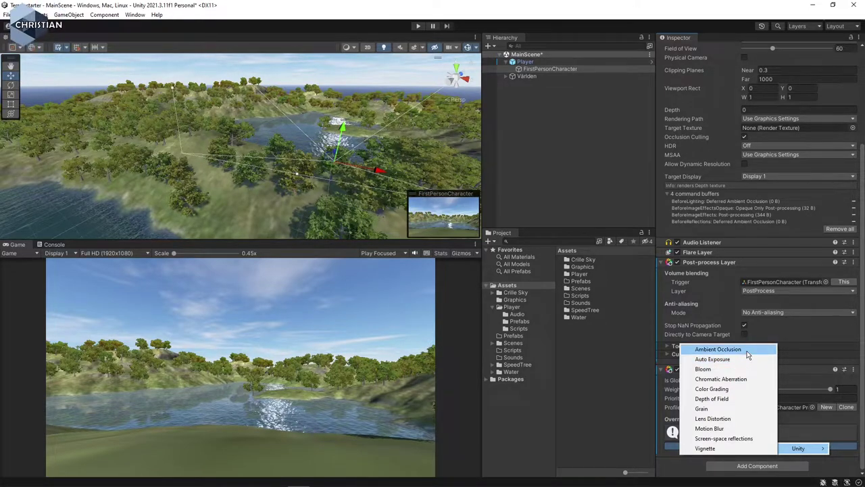
pyautogui.click(747, 351)
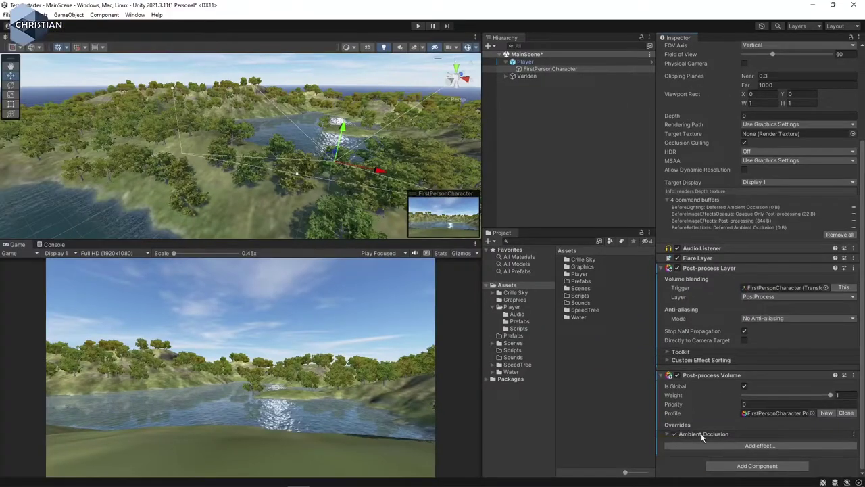
# - Expand Ambient Occlusion, override all its settings, and set Intensity to about 1.55
pyautogui.click(667, 433)
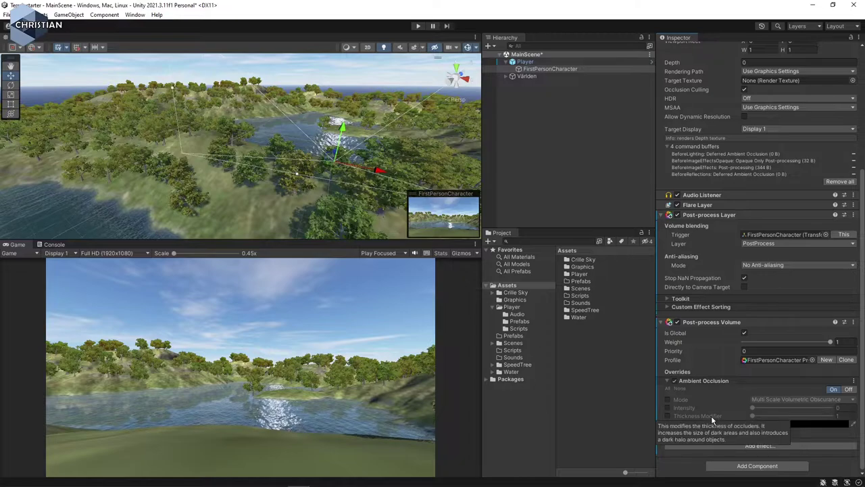
pyautogui.click(669, 388)
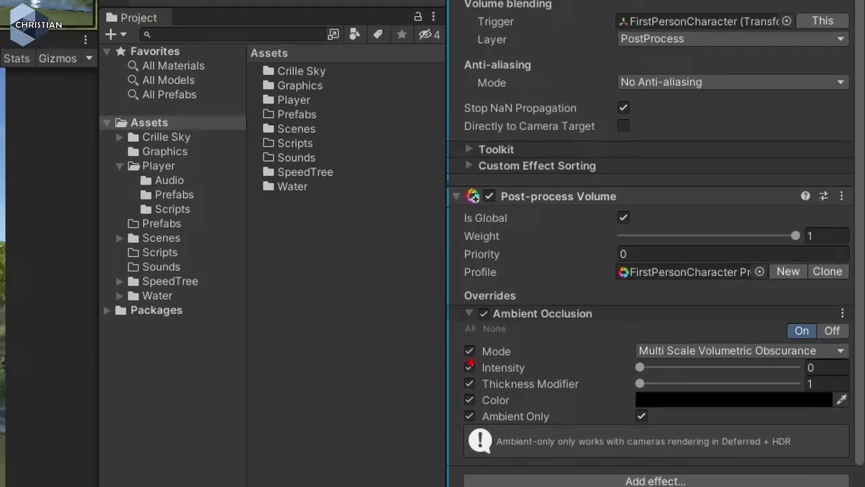
pyautogui.moveTo(466, 410); pyautogui.dragTo(468, 347)
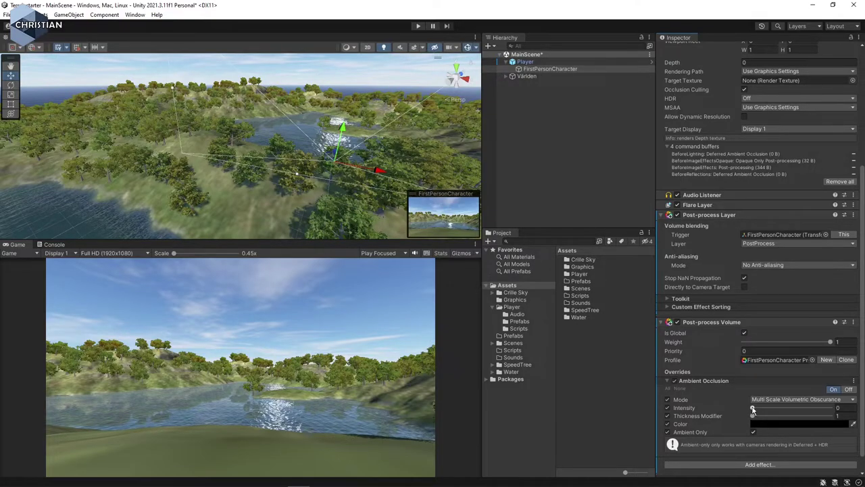
pyautogui.moveTo(753, 410); pyautogui.dragTo(787, 409)
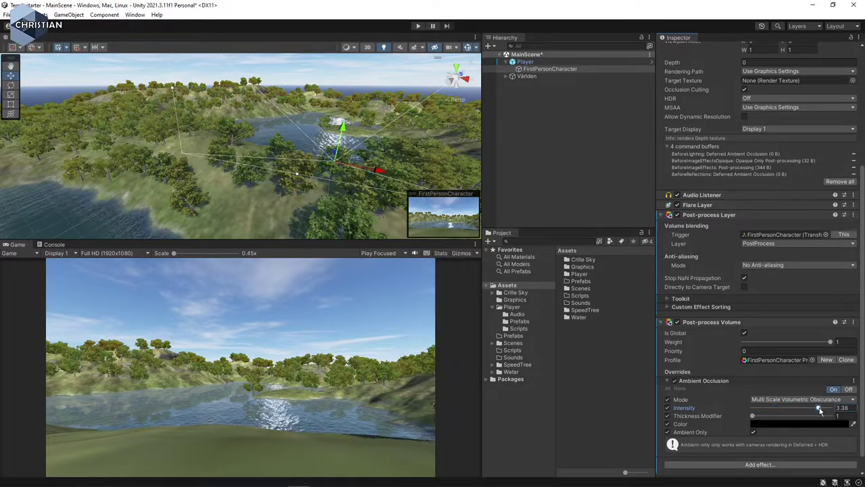
pyautogui.moveTo(788, 409); pyautogui.dragTo(766, 410)
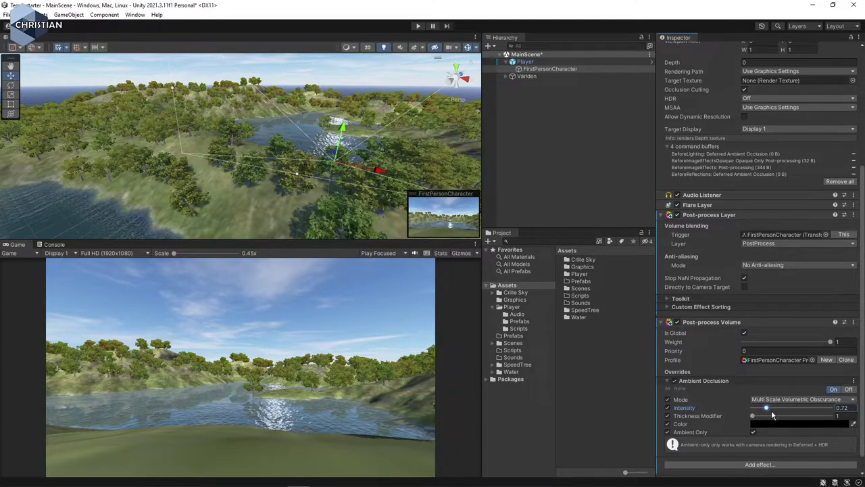
pyautogui.moveTo(772, 411)
pyautogui.mouseDown()
pyautogui.moveTo(782, 411)
pyautogui.moveTo(774, 415)
pyautogui.mouseUp()
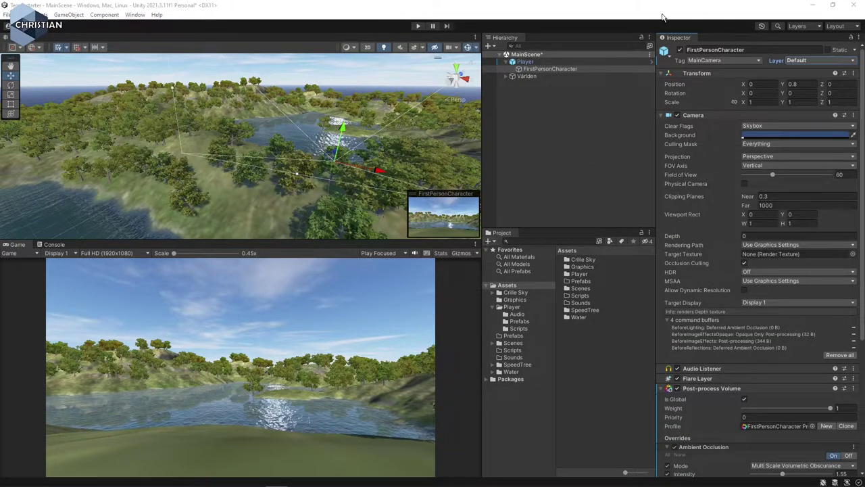
# - Move the FirstPersonCharacter camera to the PostProcess layer and lower Ambient Occlusion intensity to 1.13
pyautogui.click(567, 70)
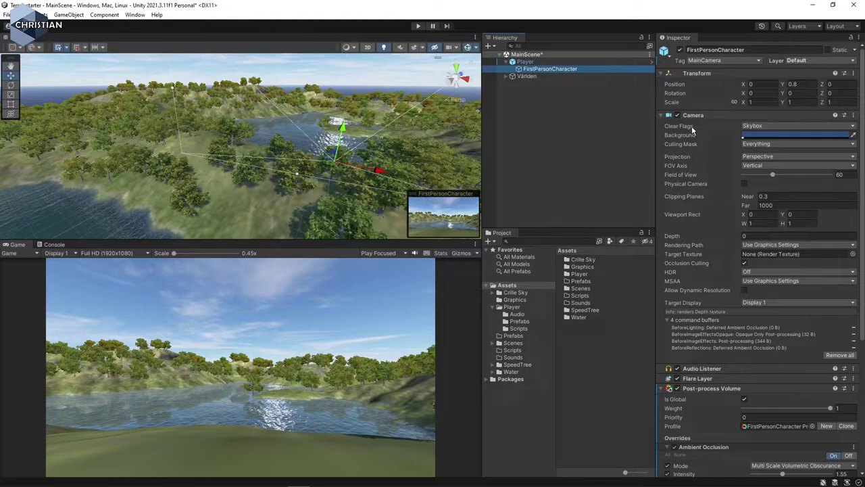
pyautogui.click(810, 63)
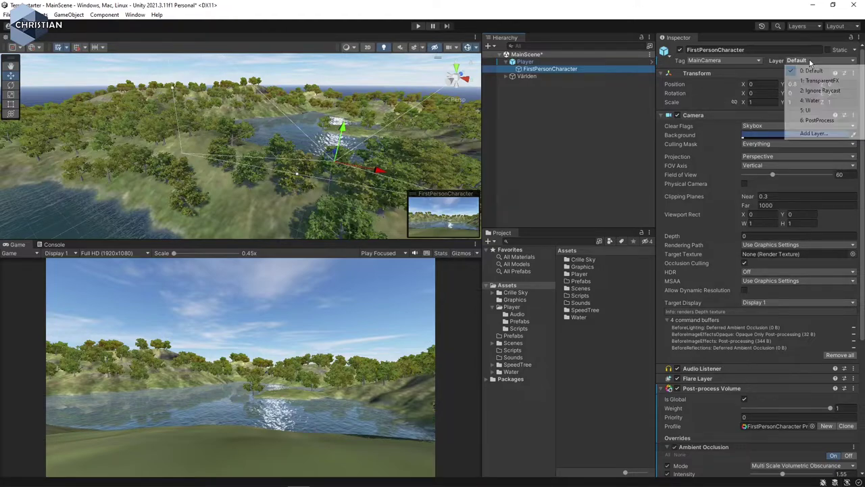
pyautogui.click(831, 121)
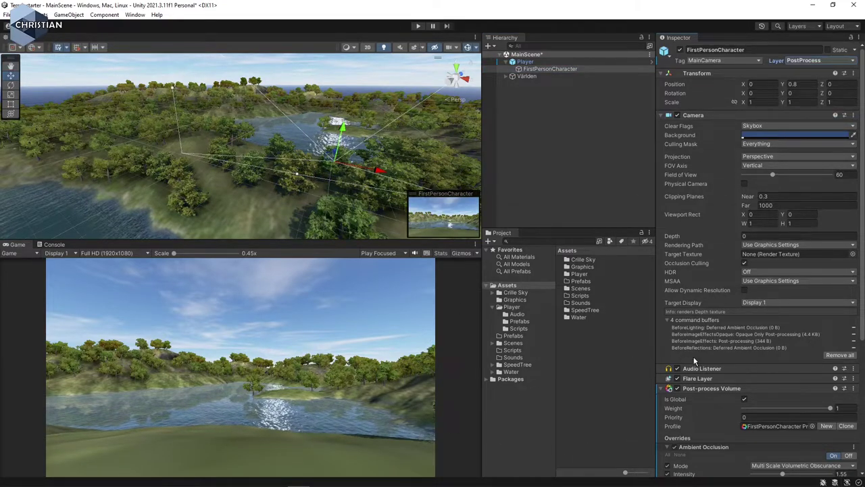
pyautogui.scroll(-5, 741, 357)
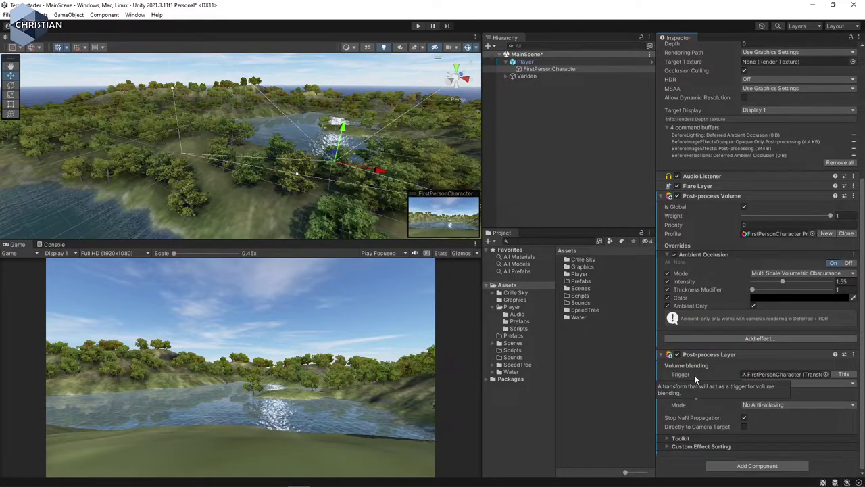
pyautogui.moveTo(782, 281)
pyautogui.mouseDown()
pyautogui.moveTo(749, 282)
pyautogui.moveTo(774, 284)
pyautogui.mouseUp()
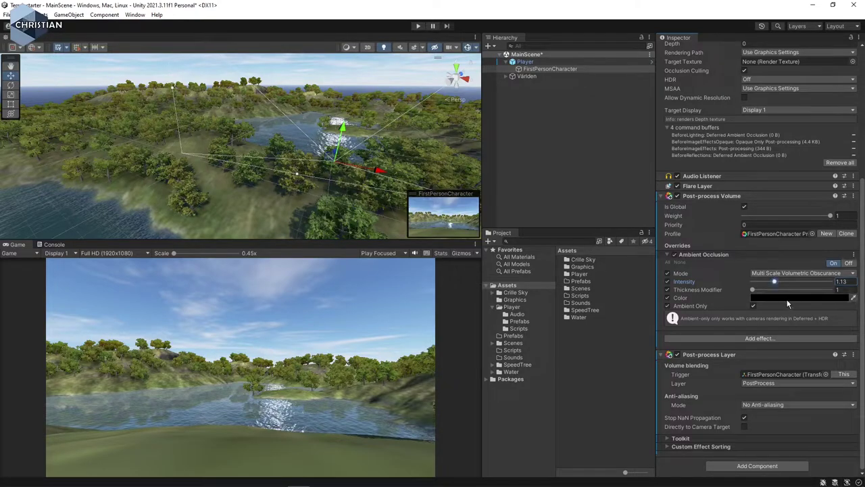
# - Collapse Ambient Occlusion, add Depth Of Field, and expand it to show Focus Distance 10 and Aperture 5.6
pyautogui.click(668, 256)
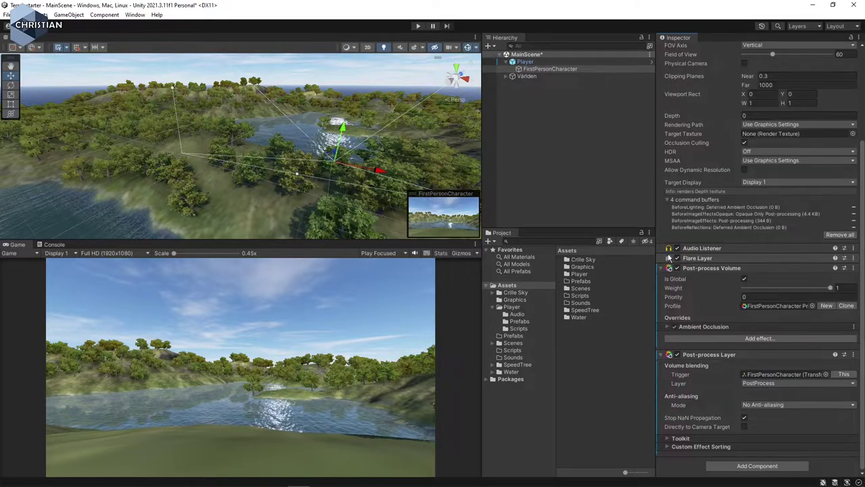
pyautogui.click(769, 337)
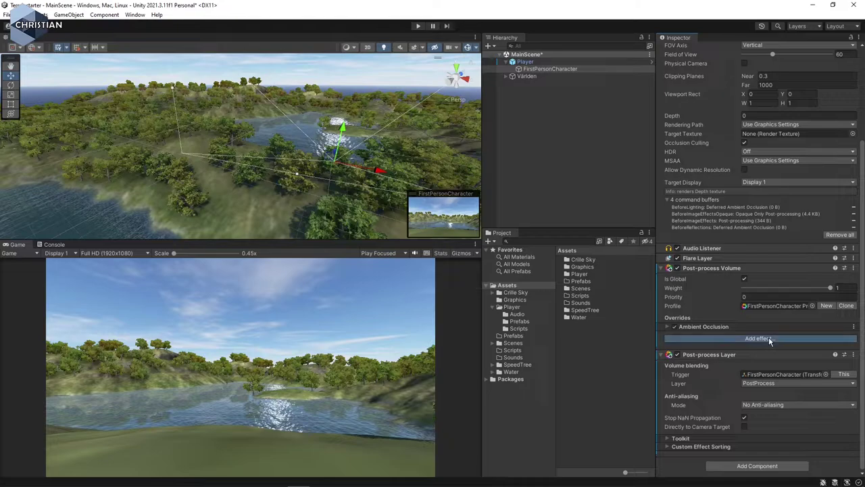
pyautogui.moveTo(793, 344)
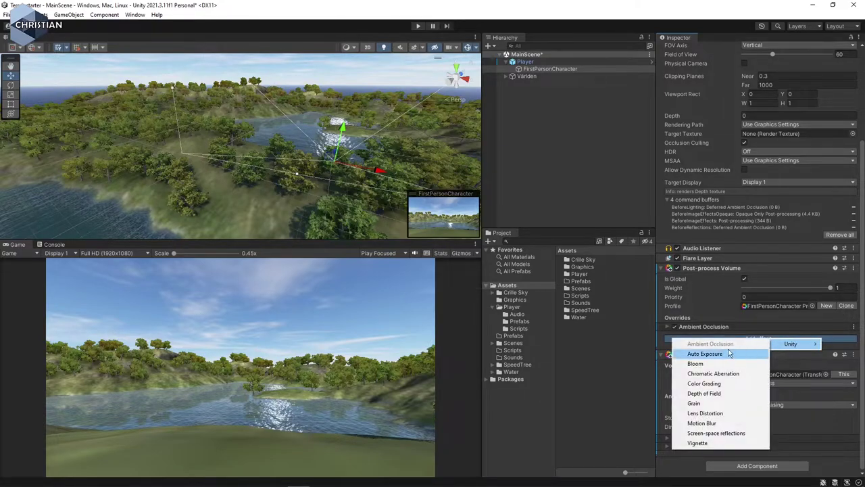
pyautogui.click(717, 392)
pyautogui.scroll(-1, 764, 351)
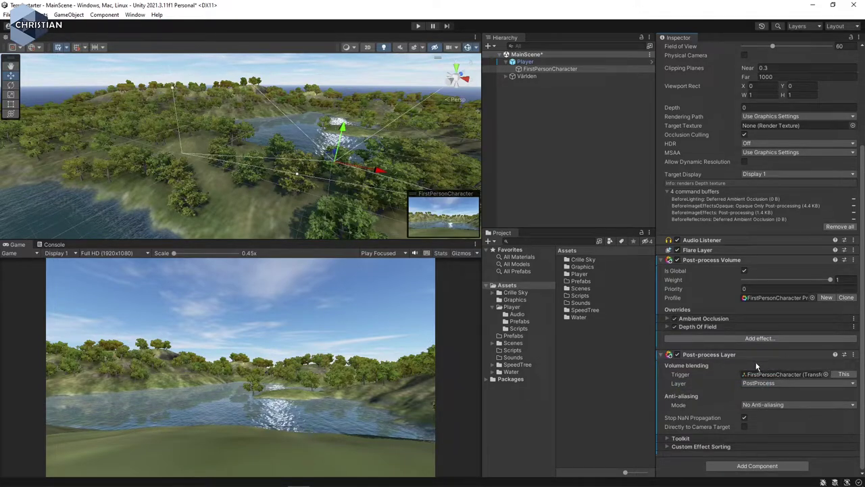
pyautogui.click(668, 327)
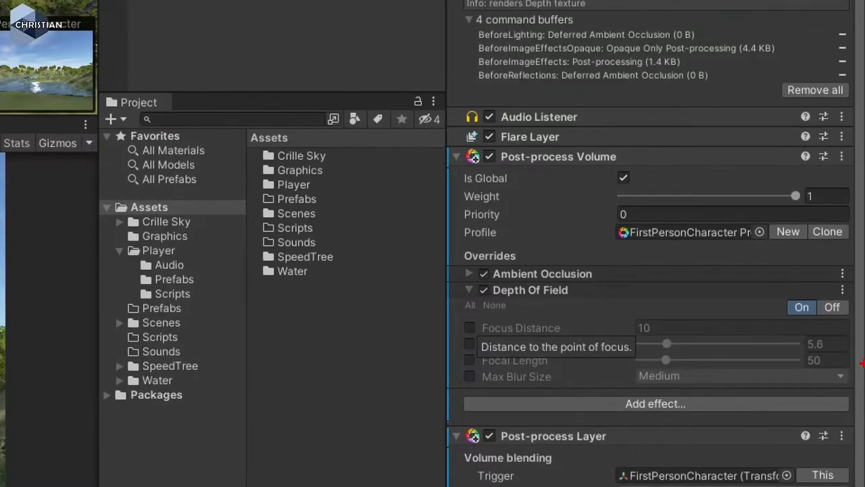
pyautogui.moveTo(466, 292); pyautogui.dragTo(494, 294)
pyautogui.moveTo(466, 329); pyautogui.dragTo(460, 394)
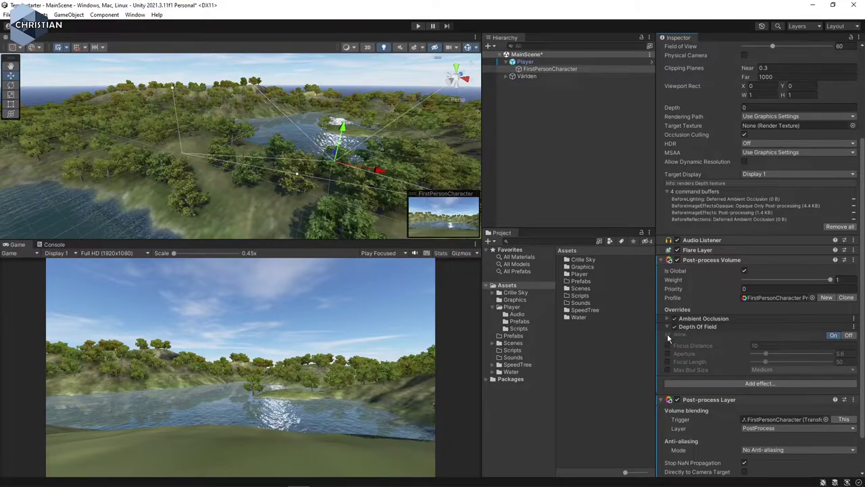
# - Override all Depth Of Field settings and set Focus Distance to 3.03
pyautogui.click(667, 333)
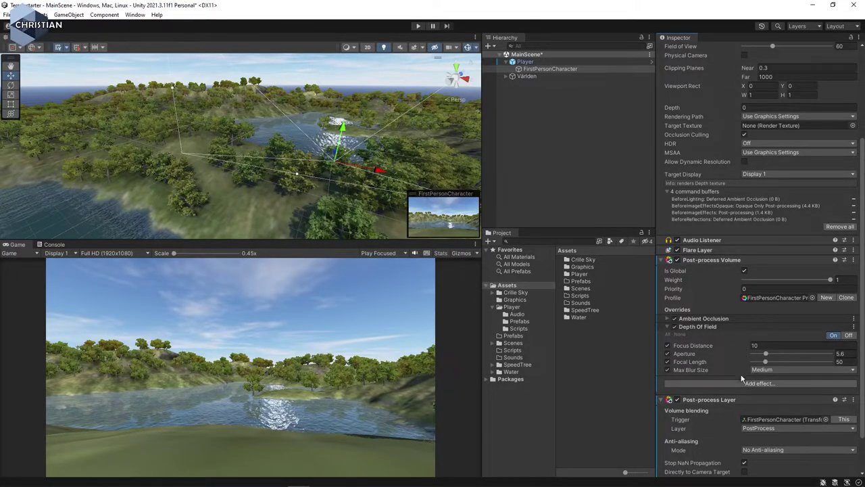
pyautogui.scroll(-3, 736, 348)
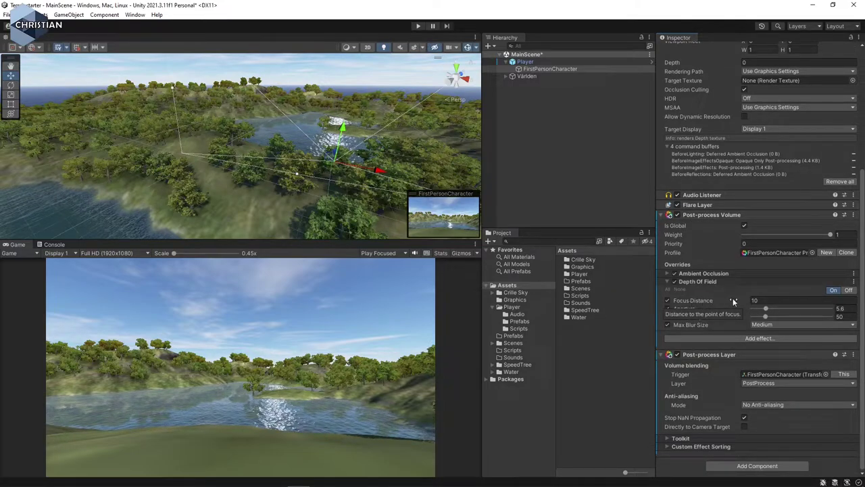
pyautogui.moveTo(742, 300)
pyautogui.mouseDown()
pyautogui.moveTo(778, 303)
pyautogui.moveTo(617, 295)
pyautogui.mouseUp()
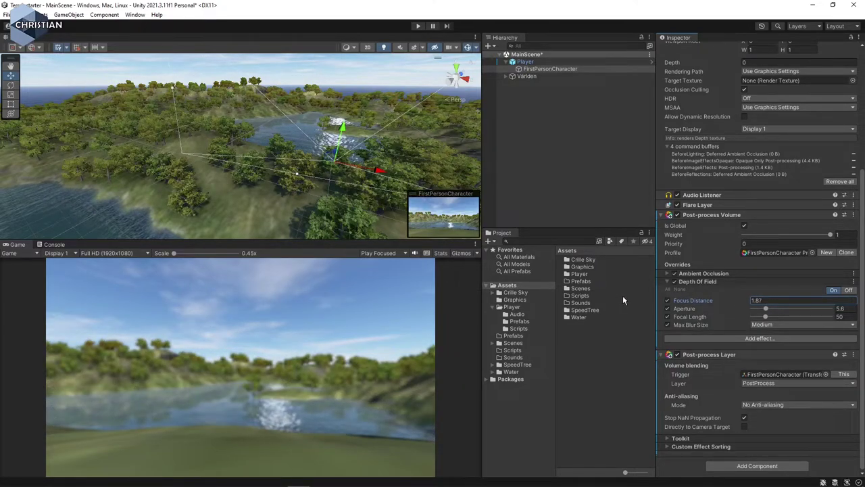
pyautogui.moveTo(623, 295); pyautogui.dragTo(640, 298)
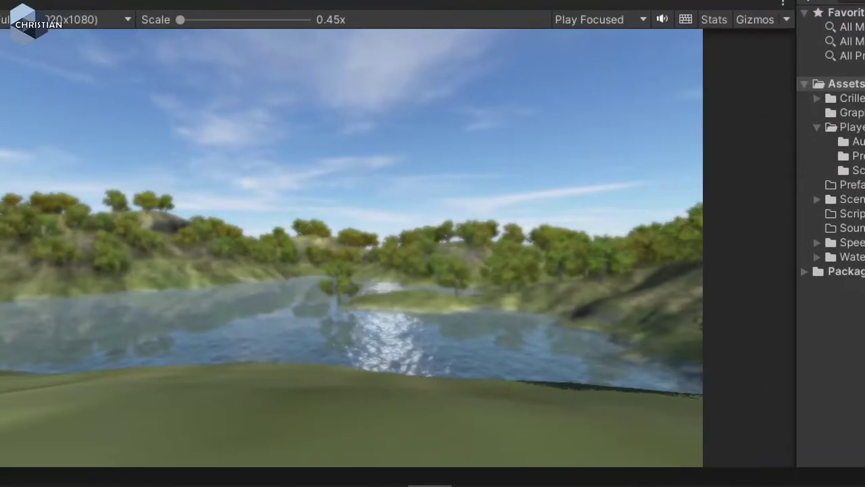
# - Set the Depth Of Field Aperture to 5 to blur the distant scenery
pyautogui.moveTo(485, 248); pyautogui.dragTo(425, 258)
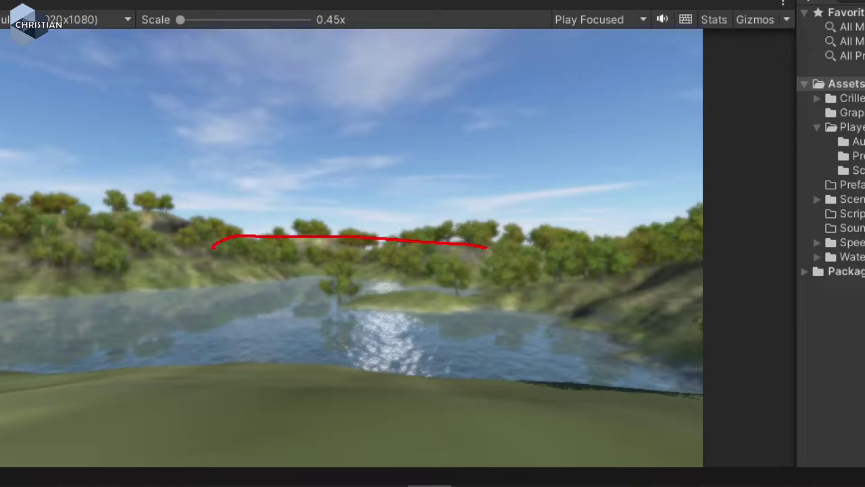
pyautogui.moveTo(78, 434); pyautogui.dragTo(276, 439)
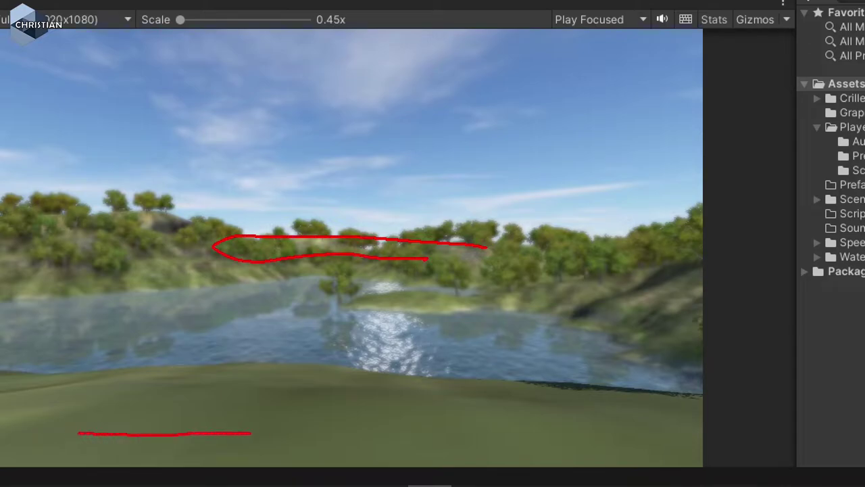
pyautogui.press('Escape')
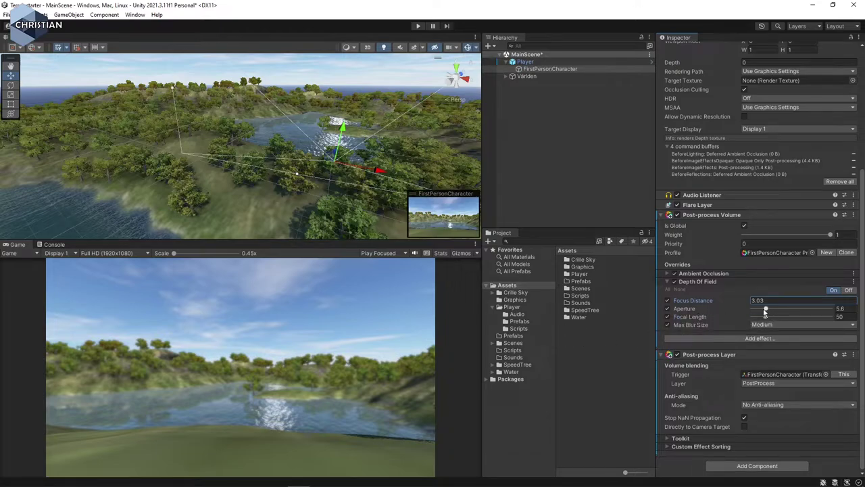
pyautogui.moveTo(766, 311); pyautogui.dragTo(763, 312)
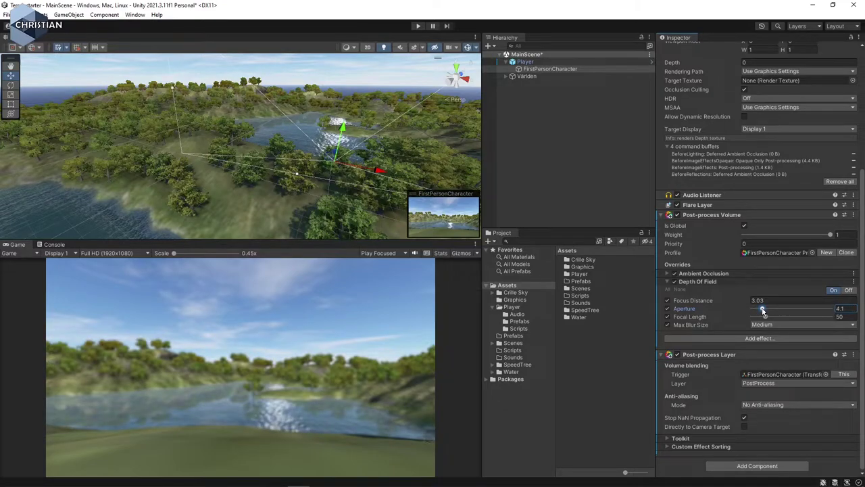
pyautogui.moveTo(763, 311); pyautogui.dragTo(766, 311)
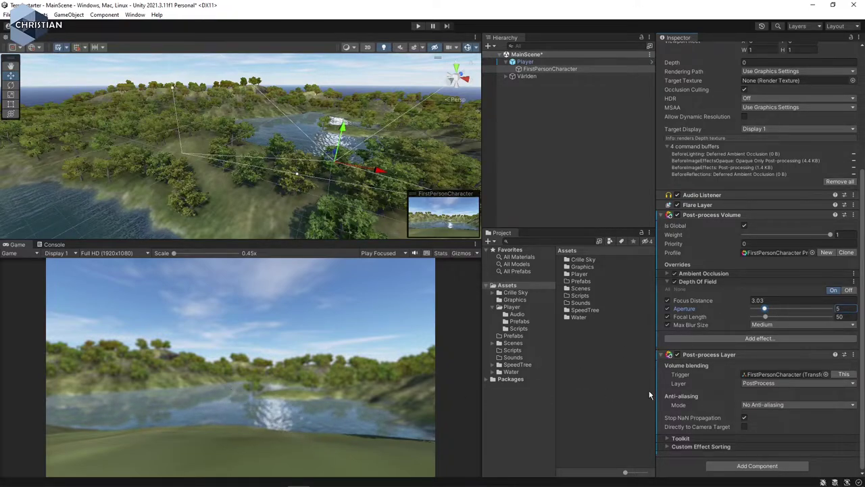
# - Collapse Depth Of Field, add Motion Blur, and enable Shutter Angle 270 and Sample Count 10
pyautogui.click(668, 283)
pyautogui.click(777, 339)
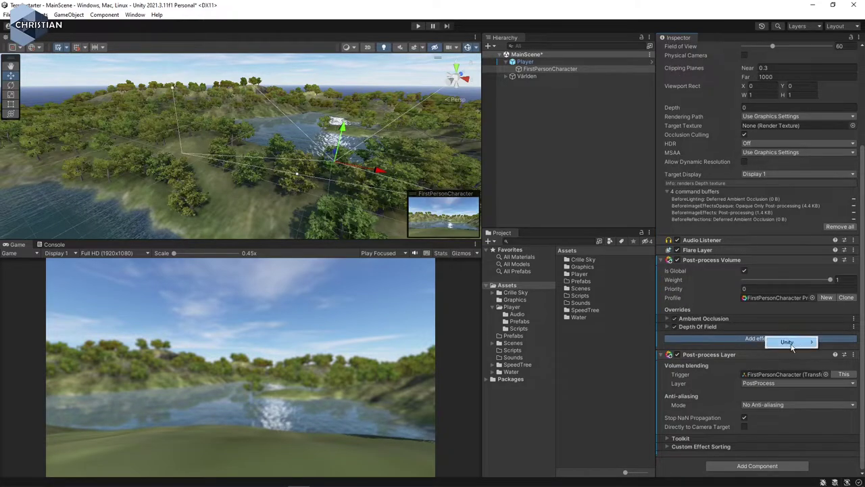
pyautogui.moveTo(802, 347)
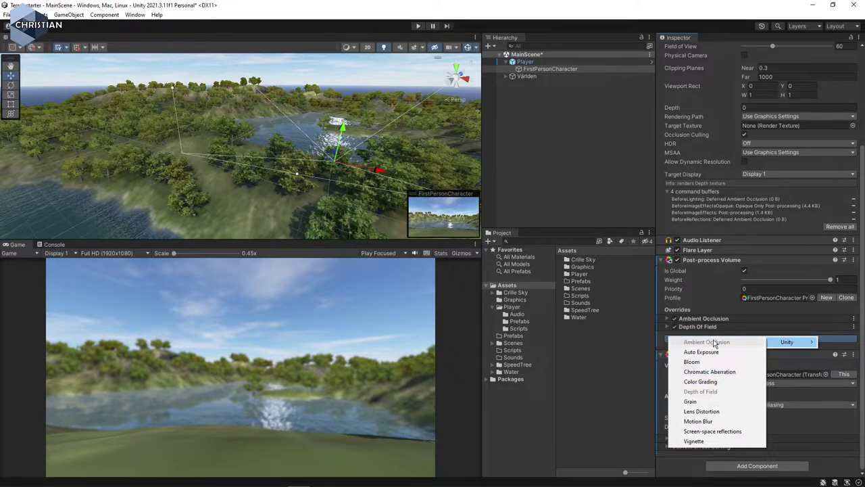
pyautogui.click(712, 421)
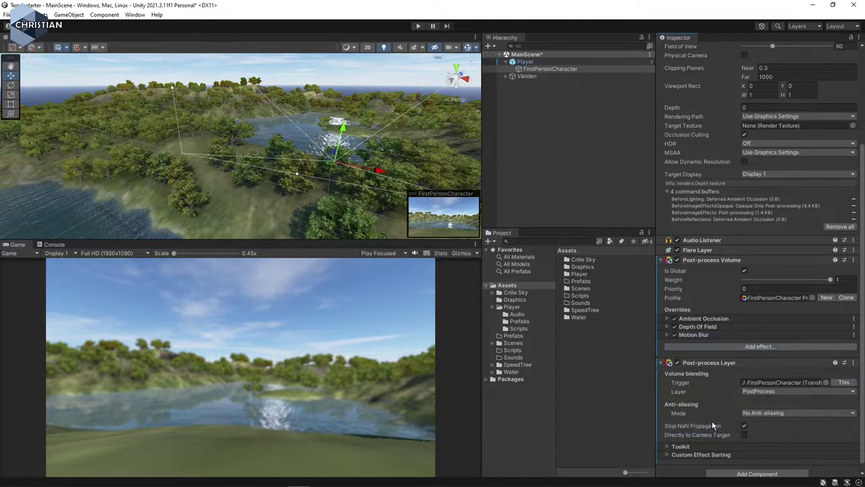
pyautogui.click(667, 334)
pyautogui.scroll(-2, 665, 331)
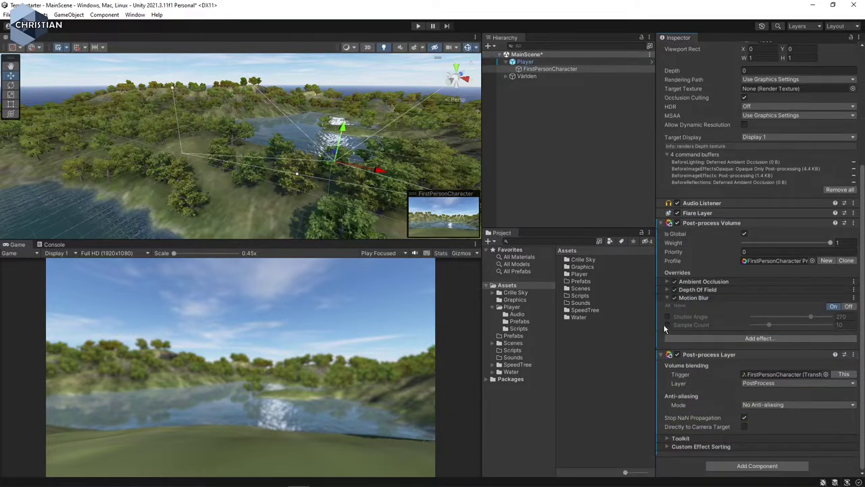
pyautogui.click(668, 305)
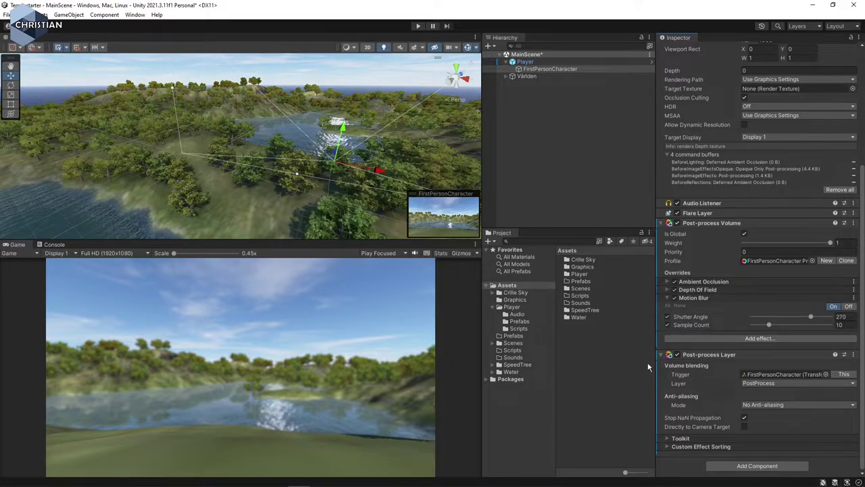
# - Collapse Motion Blur and add a Bloom override to the profile
pyautogui.click(668, 298)
pyautogui.click(757, 338)
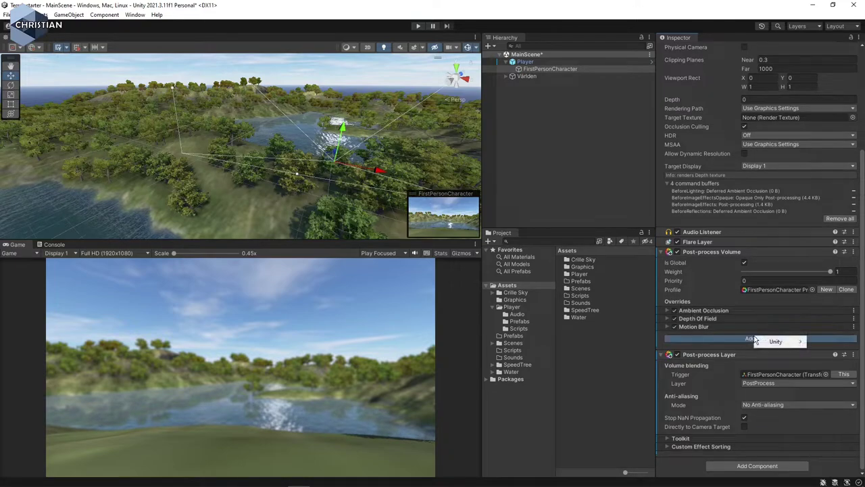
pyautogui.moveTo(776, 342)
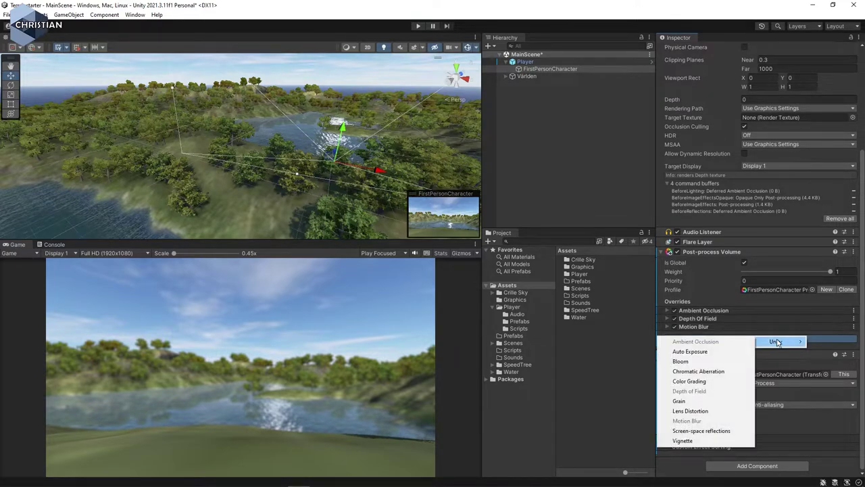
pyautogui.click(700, 361)
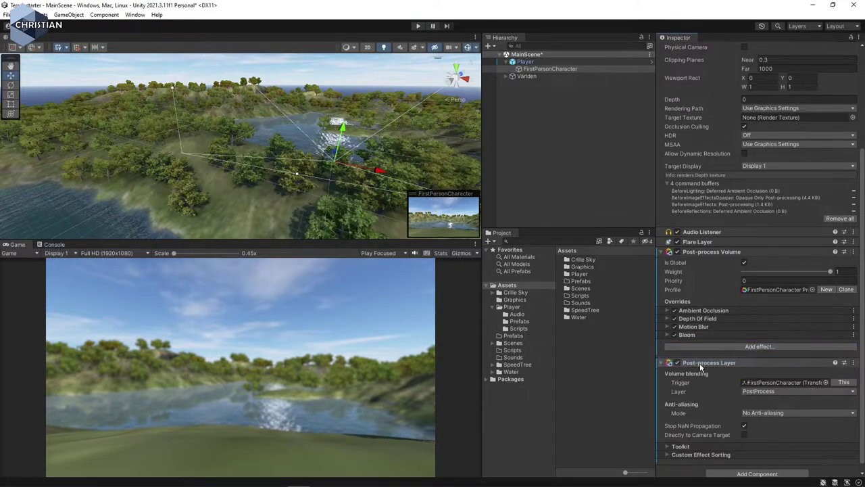
# - Override every Bloom setting and set Bloom Intensity to 2.92
pyautogui.click(667, 334)
pyautogui.scroll(-3, 757, 325)
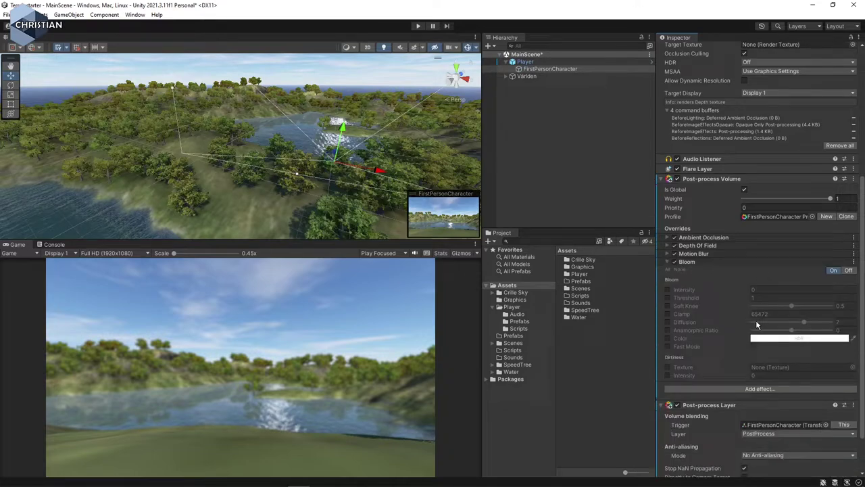
pyautogui.click(670, 269)
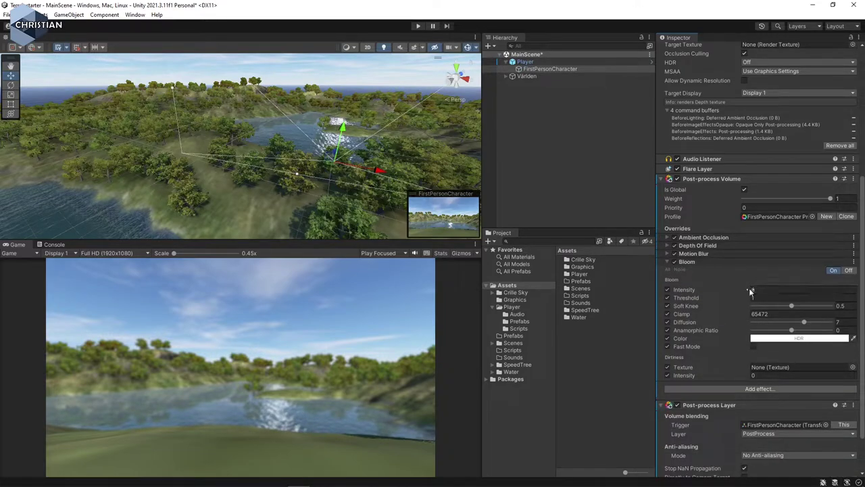
pyautogui.moveTo(749, 288); pyautogui.dragTo(765, 290)
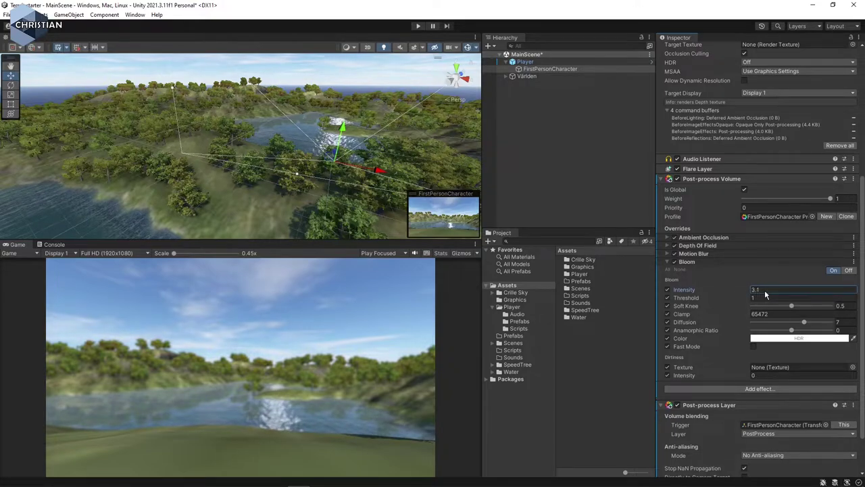
pyautogui.write('2.92')
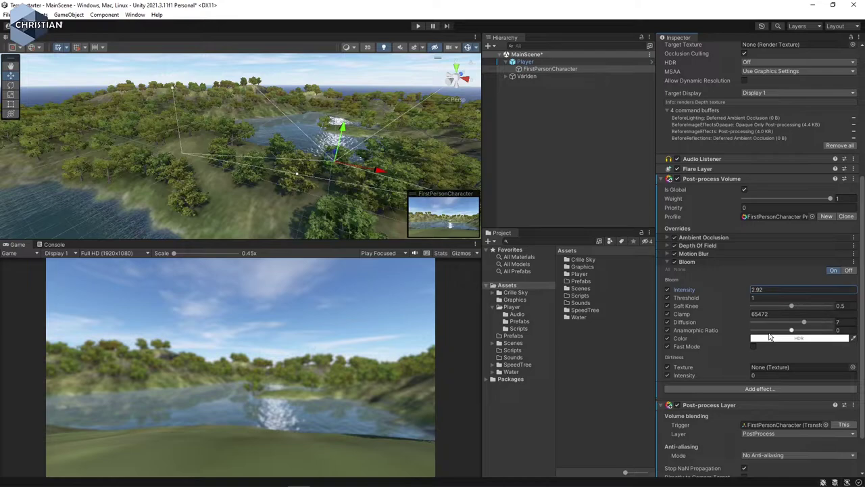
pyautogui.click(668, 262)
pyautogui.click(787, 339)
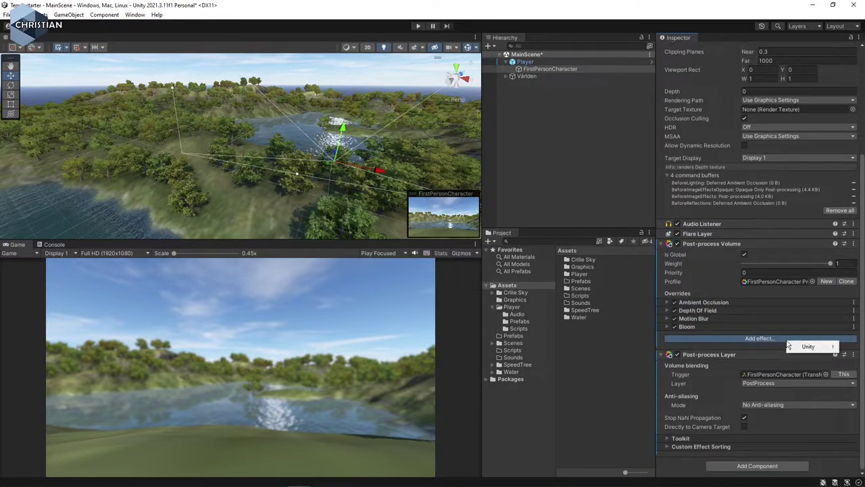
# - Add Color Grading, override all its settings, and apply Hue Shift 6 and Saturation 19
pyautogui.moveTo(795, 346)
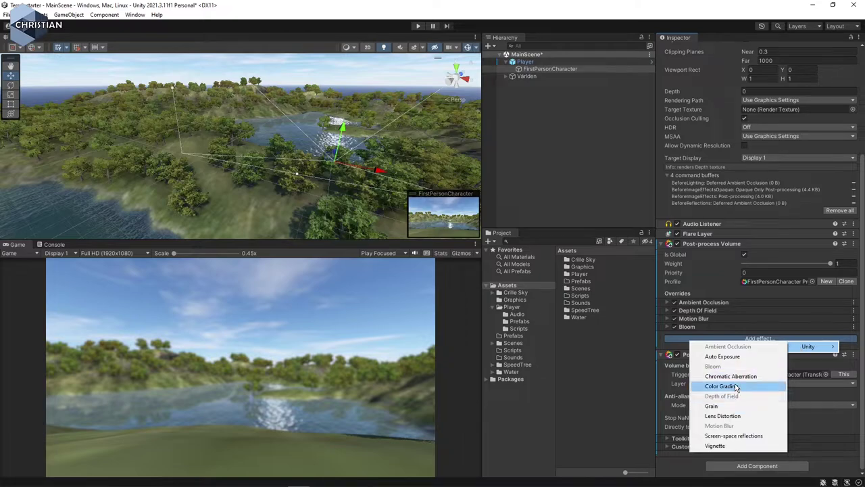
pyautogui.click(736, 386)
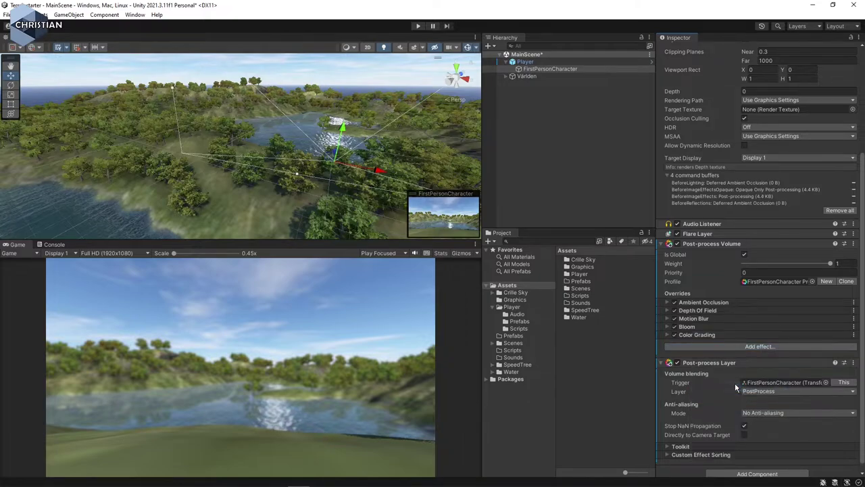
pyautogui.click(667, 326)
pyautogui.scroll(-5, 664, 271)
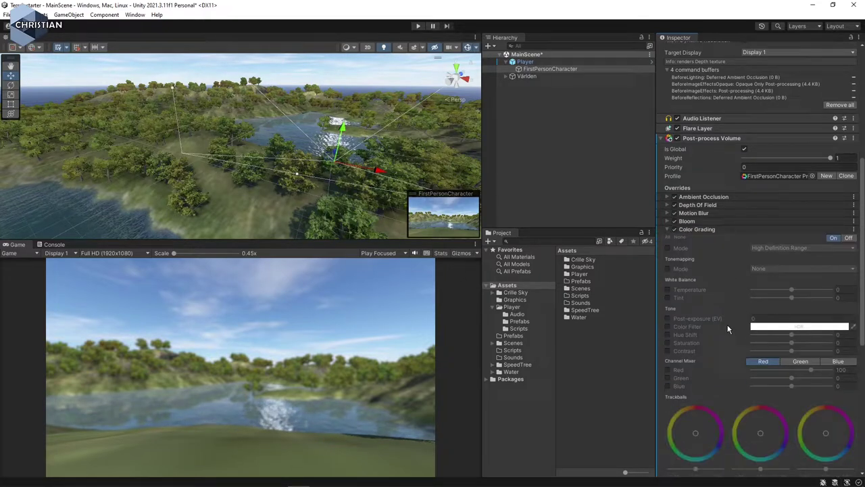
pyautogui.click(669, 236)
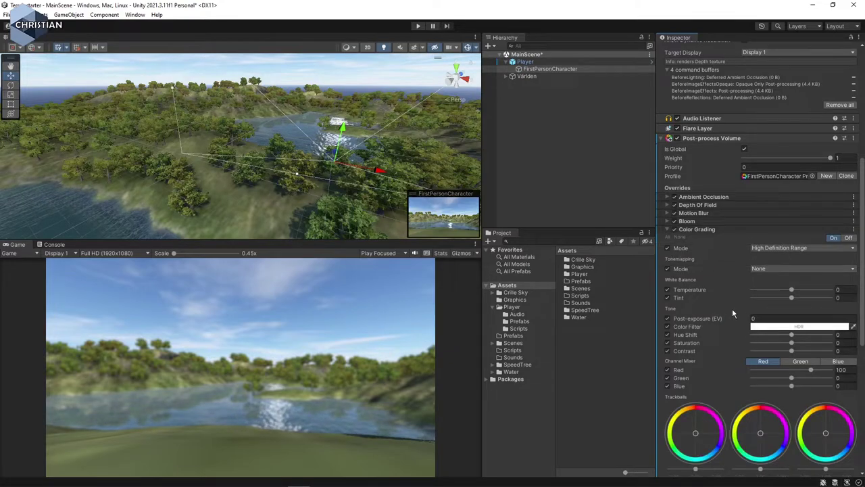
pyautogui.scroll(-4, 730, 318)
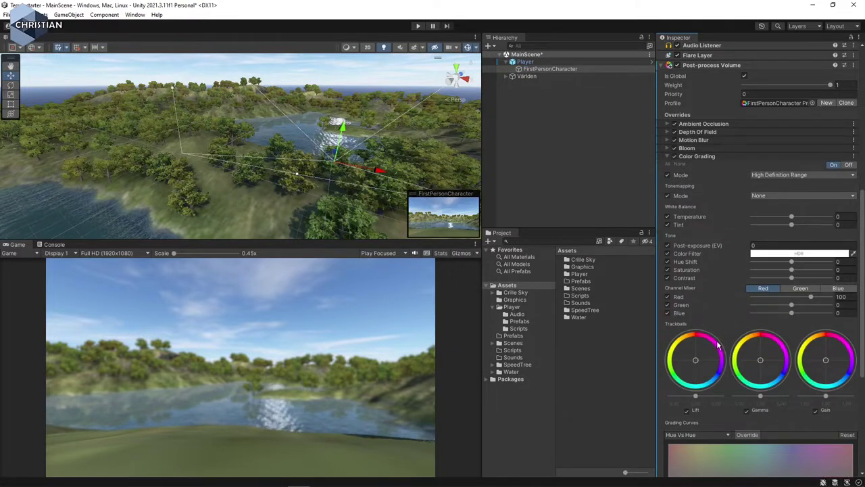
pyautogui.scroll(1, 699, 331)
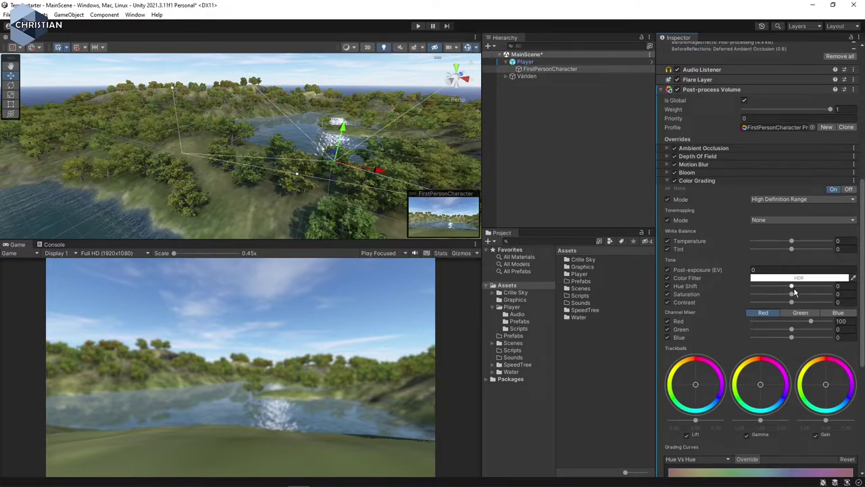
pyautogui.moveTo(794, 289)
pyautogui.mouseDown()
pyautogui.moveTo(807, 289)
pyautogui.moveTo(783, 296)
pyautogui.moveTo(799, 298)
pyautogui.mouseUp()
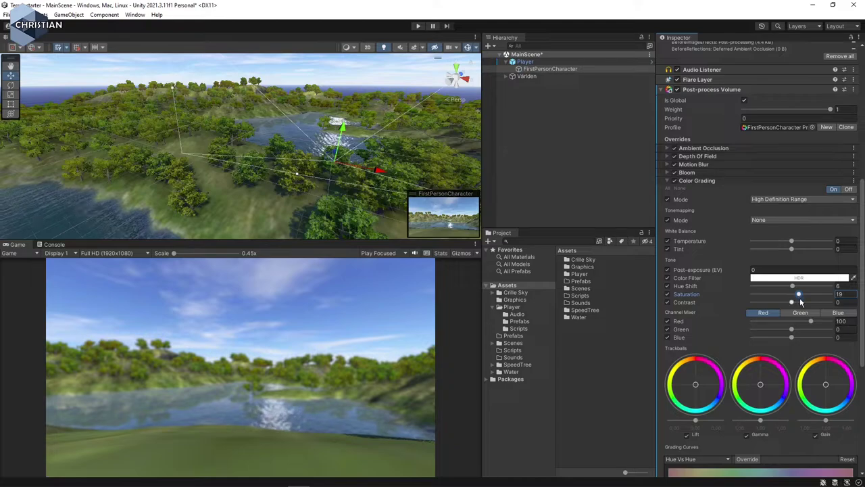
pyautogui.click(668, 181)
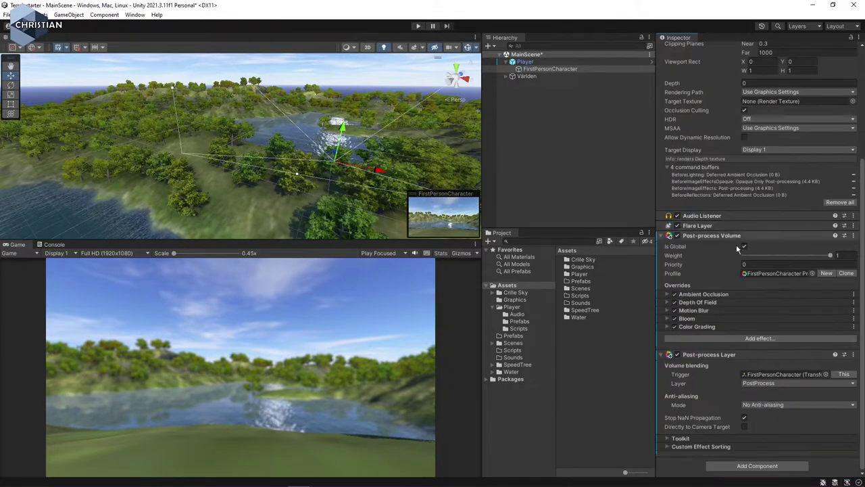
# - Save the scene, switch the Game view to Play Maximized, and do a test run of the game
pyautogui.click(553, 115)
pyautogui.hotkey('ctrl', 's')
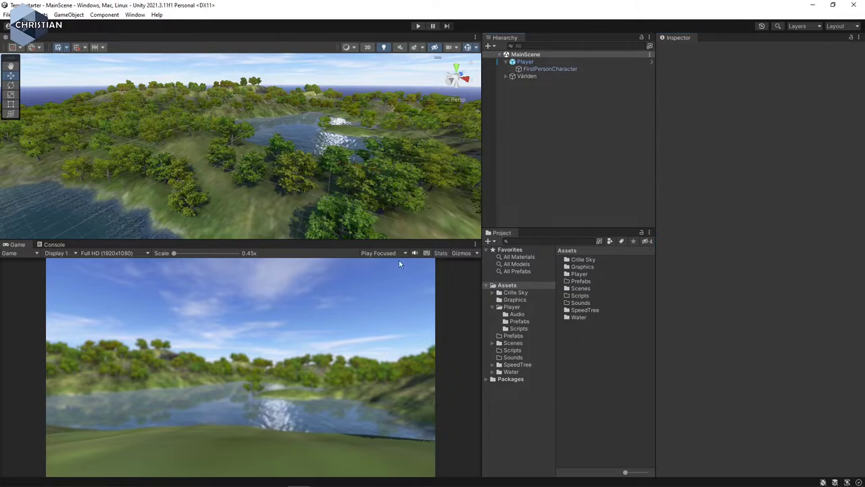
pyautogui.click(382, 253)
pyautogui.click(396, 272)
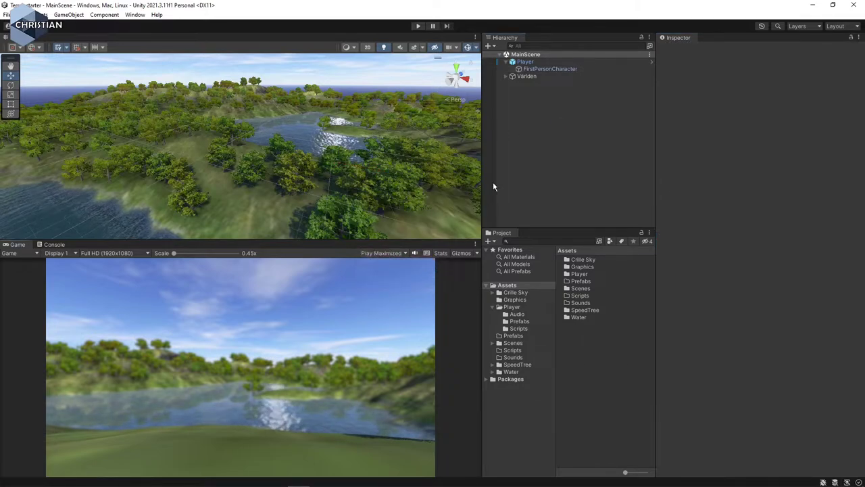
pyautogui.click(417, 26)
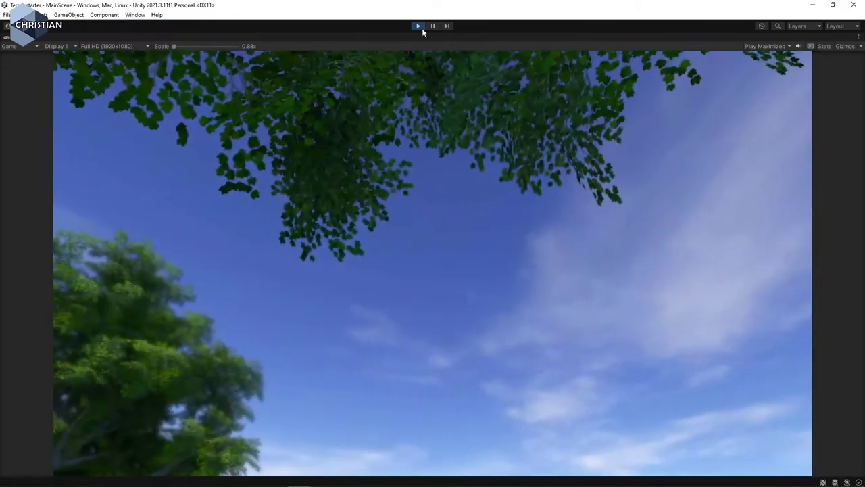
pyautogui.click(418, 26)
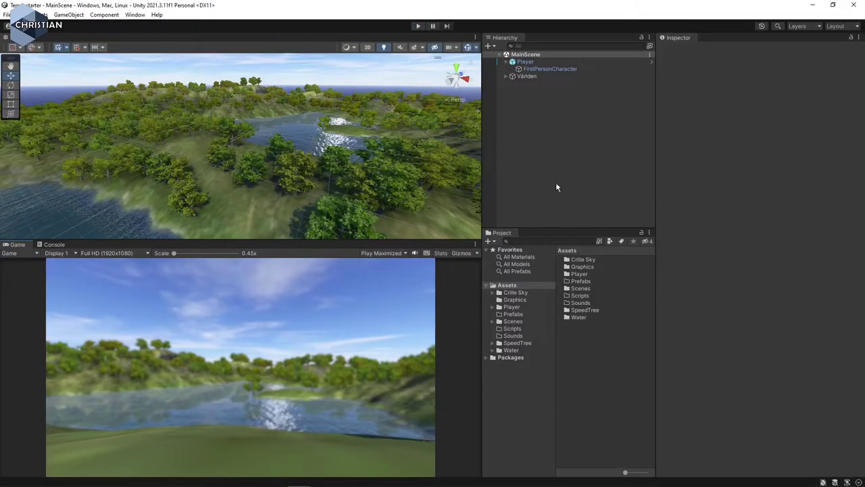
# - Reselect FirstPersonCharacter, set Depth Of Field Focus Distance to 3.84, and start Play again
pyautogui.click(549, 69)
pyautogui.scroll(-5, 804, 290)
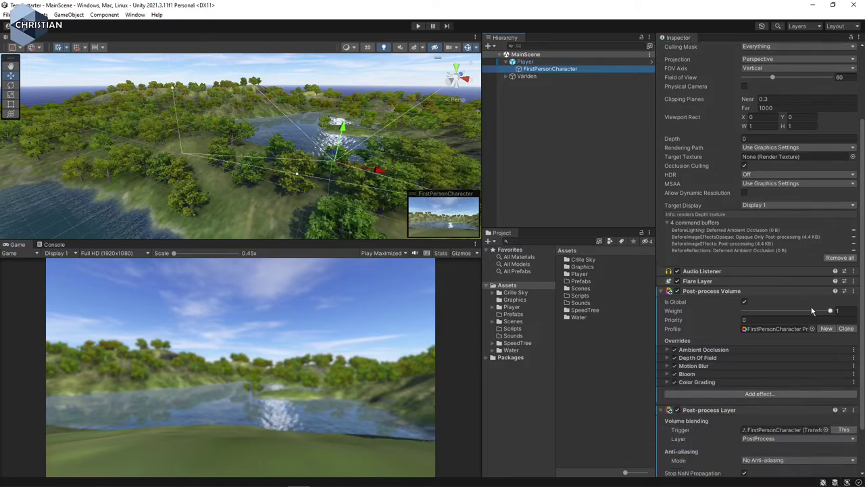
pyautogui.scroll(-5, 811, 311)
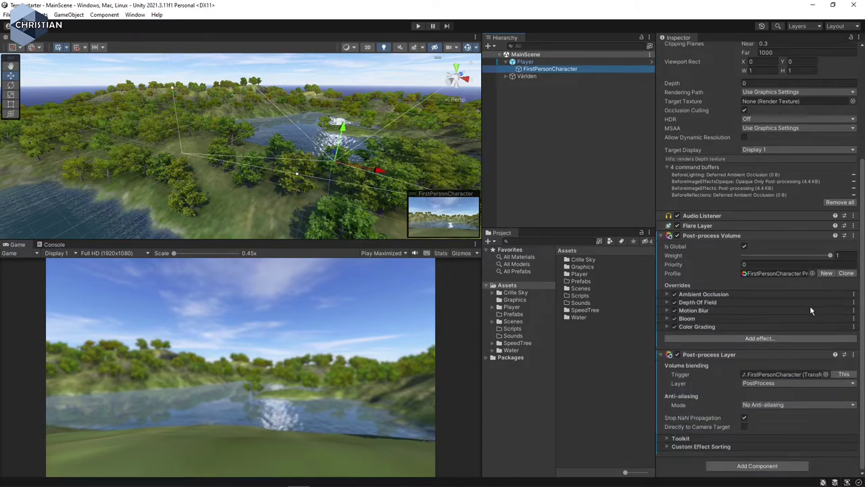
pyautogui.click(668, 299)
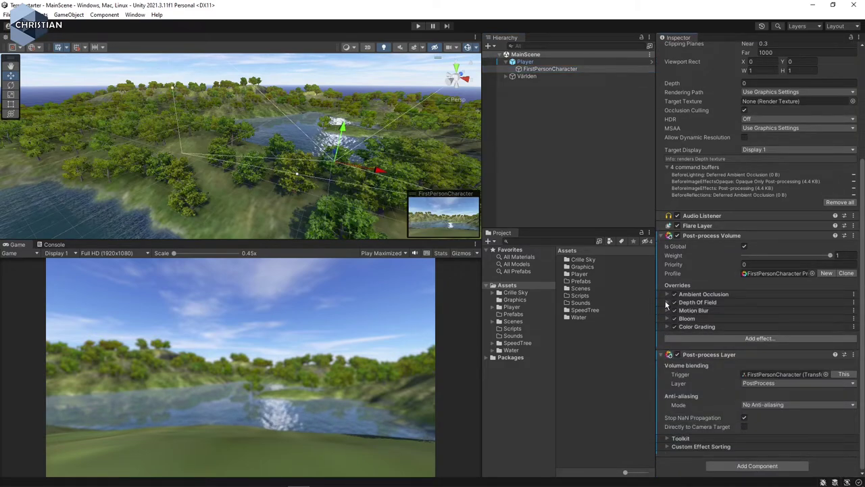
pyautogui.click(667, 303)
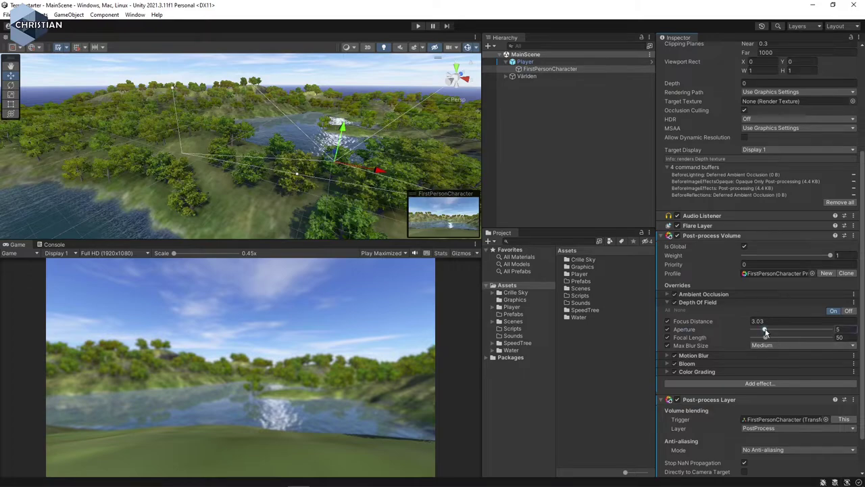
pyautogui.moveTo(749, 325); pyautogui.dragTo(741, 326)
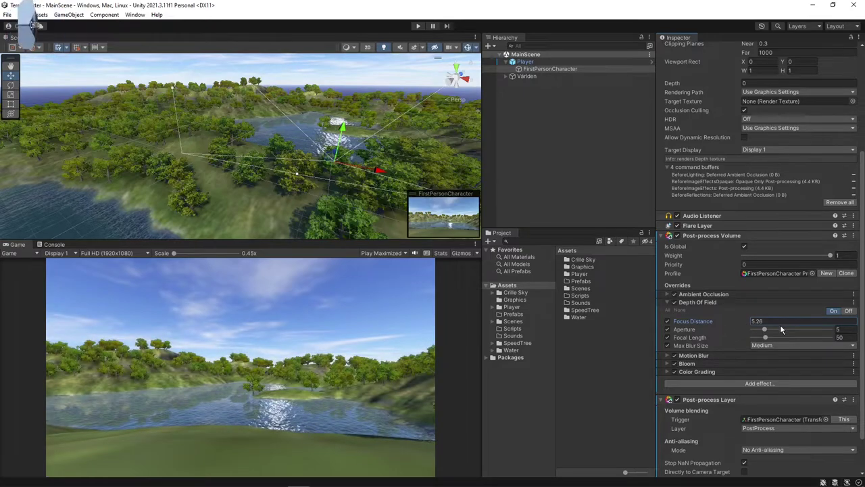
pyautogui.moveTo(741, 326)
pyautogui.mouseDown()
pyautogui.moveTo(775, 329)
pyautogui.moveTo(760, 324)
pyautogui.mouseUp()
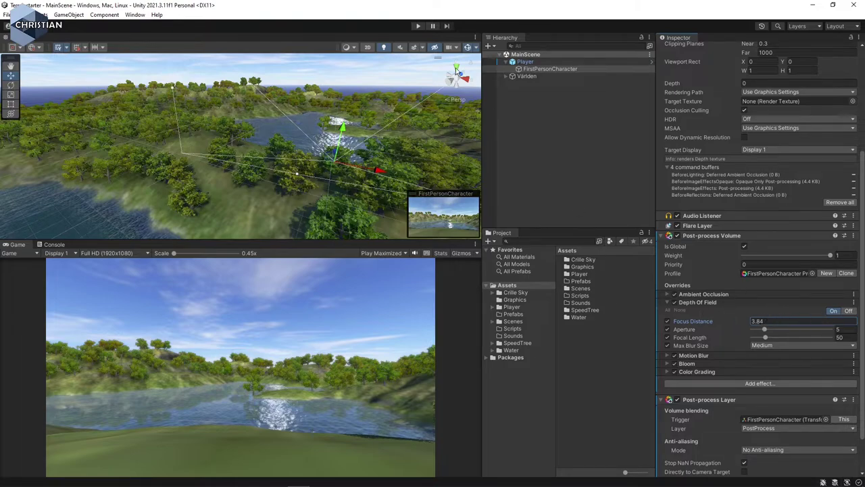
pyautogui.click(416, 26)
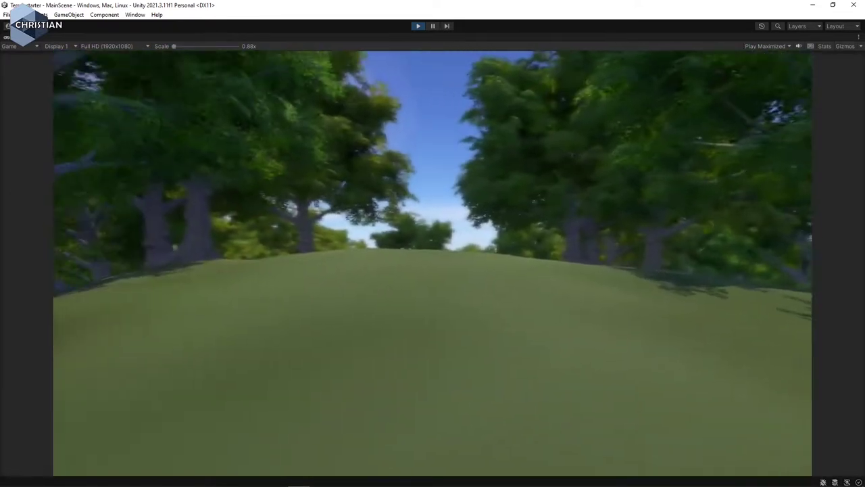
pyautogui.press('w')
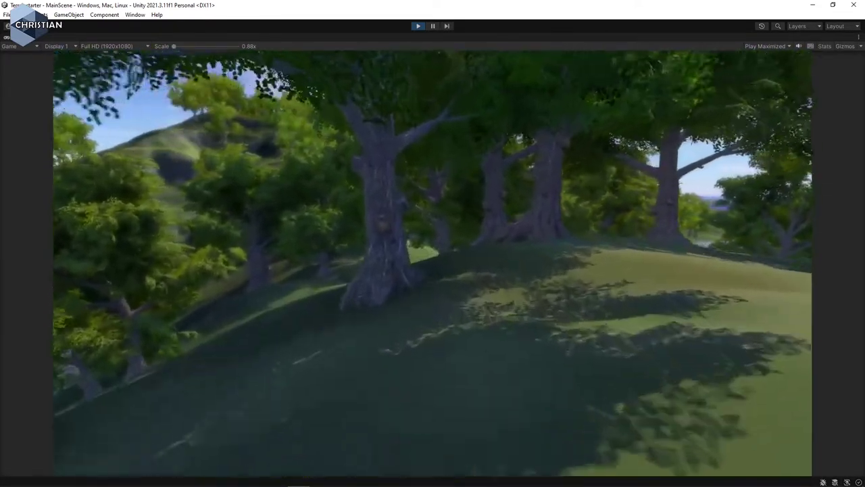
pyautogui.press('w')
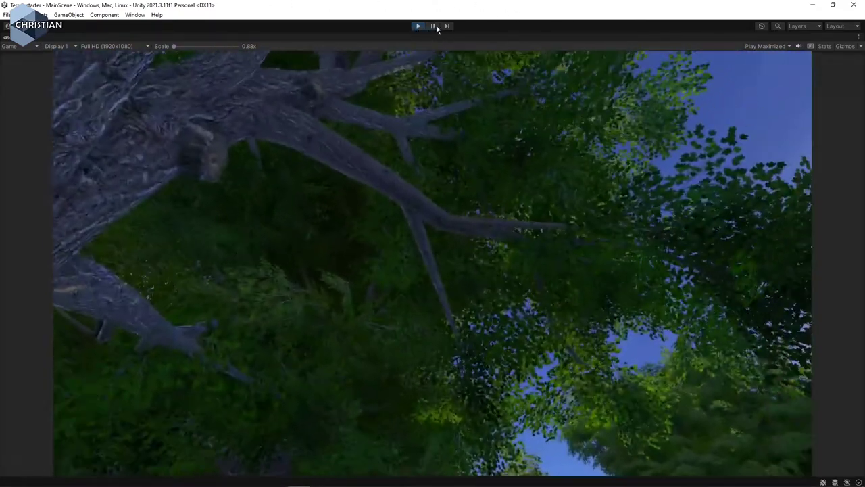
pyautogui.click(418, 25)
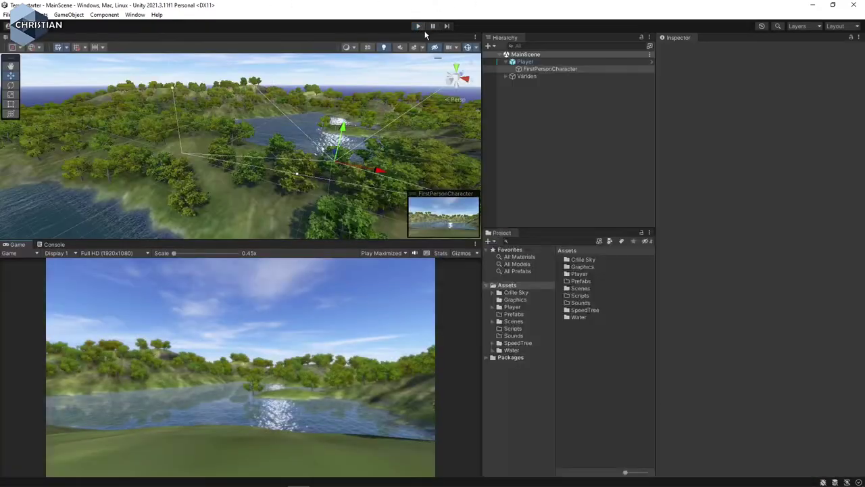
pyautogui.scroll(-5, 754, 380)
pyautogui.scroll(-1, 716, 311)
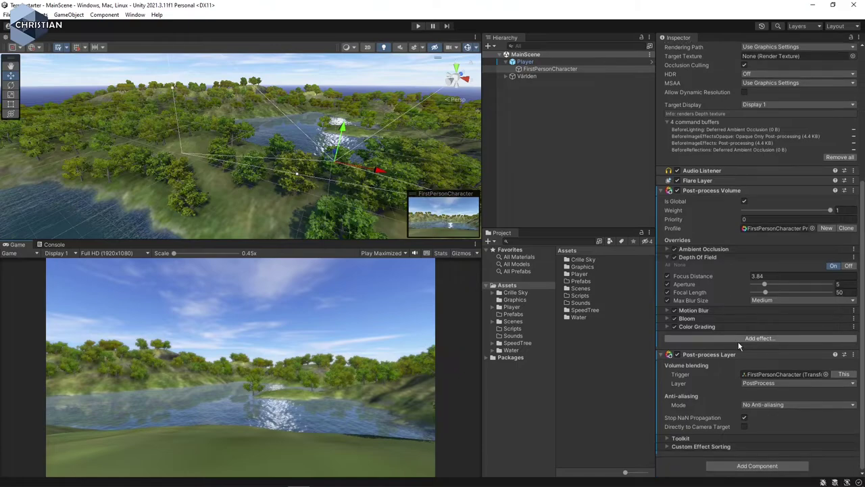
pyautogui.click(668, 257)
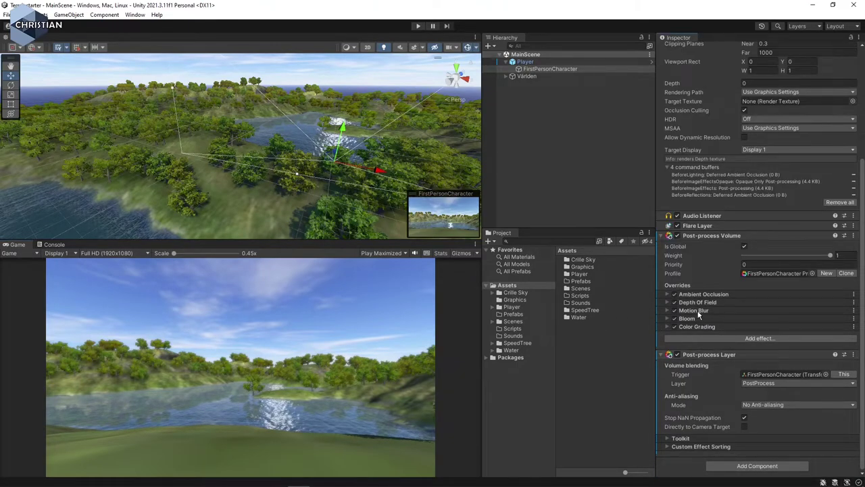
pyautogui.click(763, 340)
pyautogui.moveTo(780, 351)
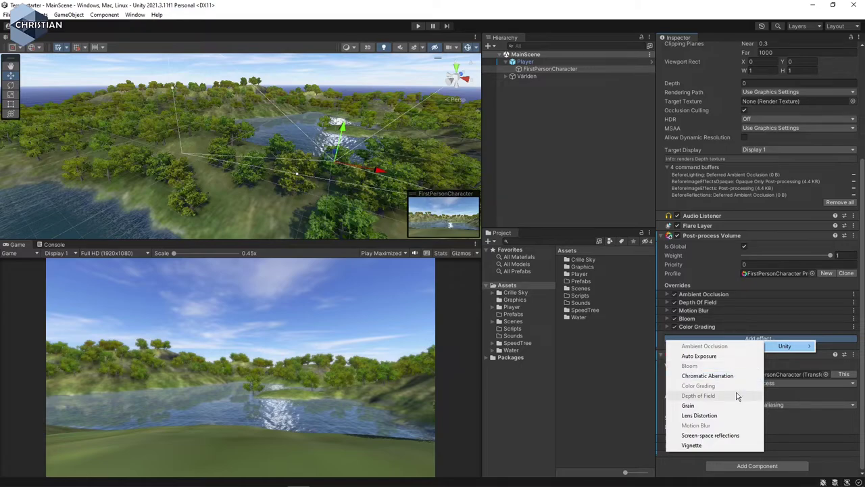
pyautogui.press('Escape')
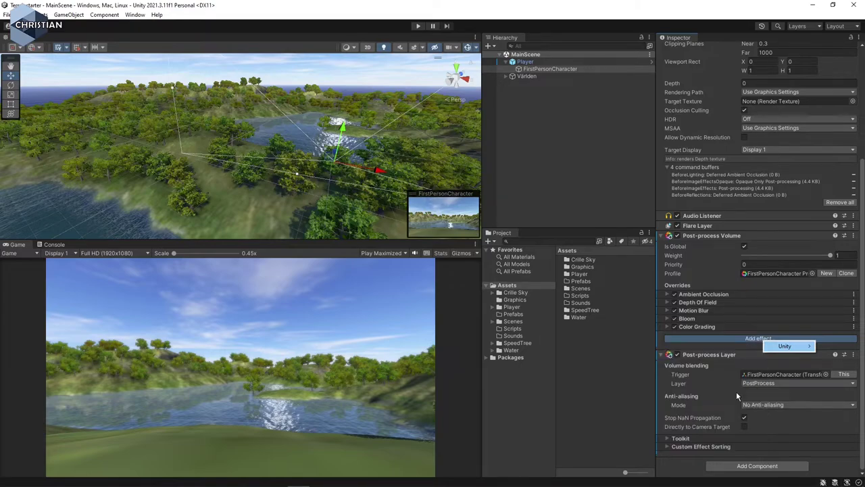